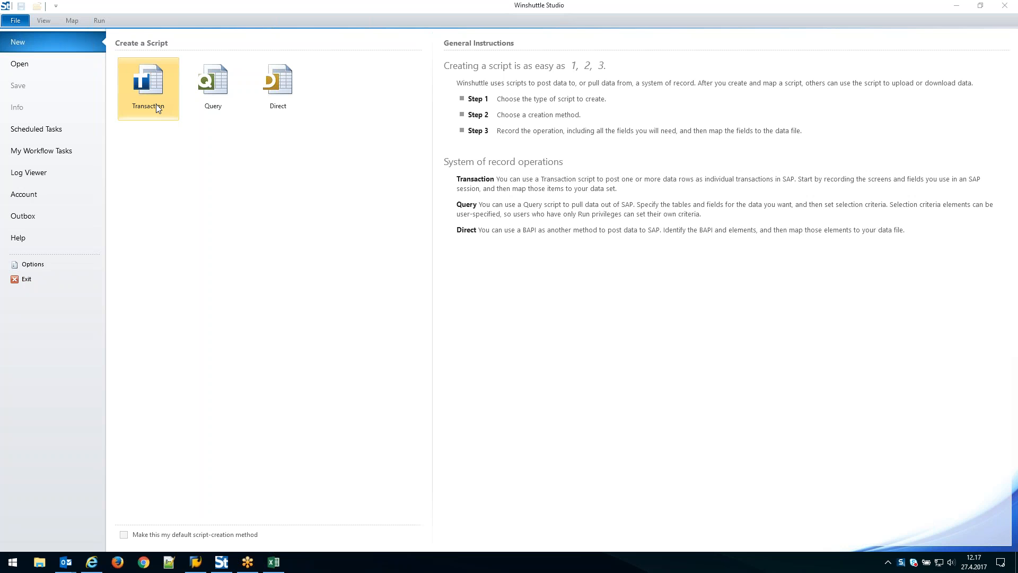
# Create a transaction script from an SAP recording with transaction code mm02, review the recording modes, and start recording
pyautogui.click(156, 105)
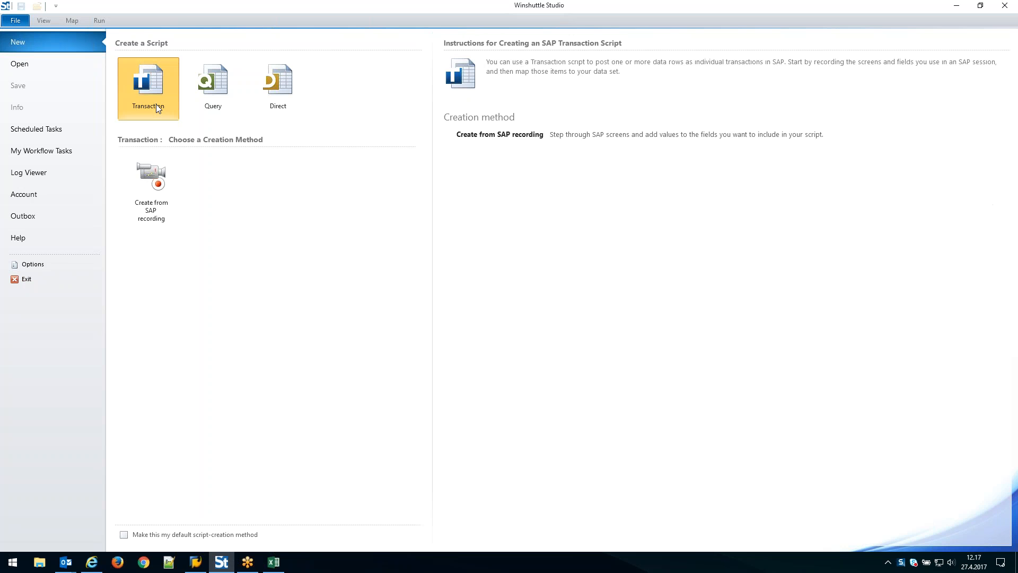
pyautogui.click(163, 205)
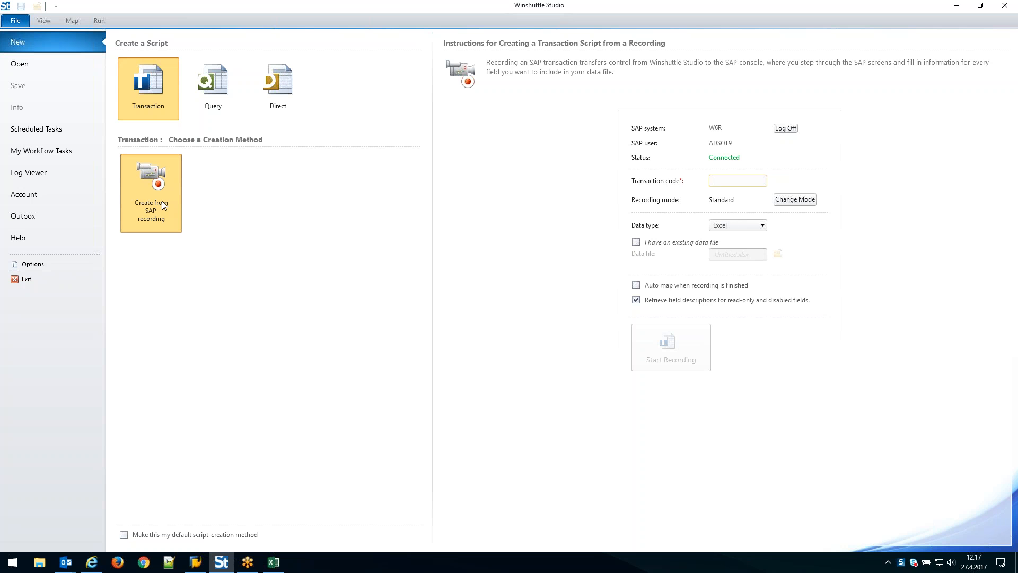
pyautogui.write('mm02')
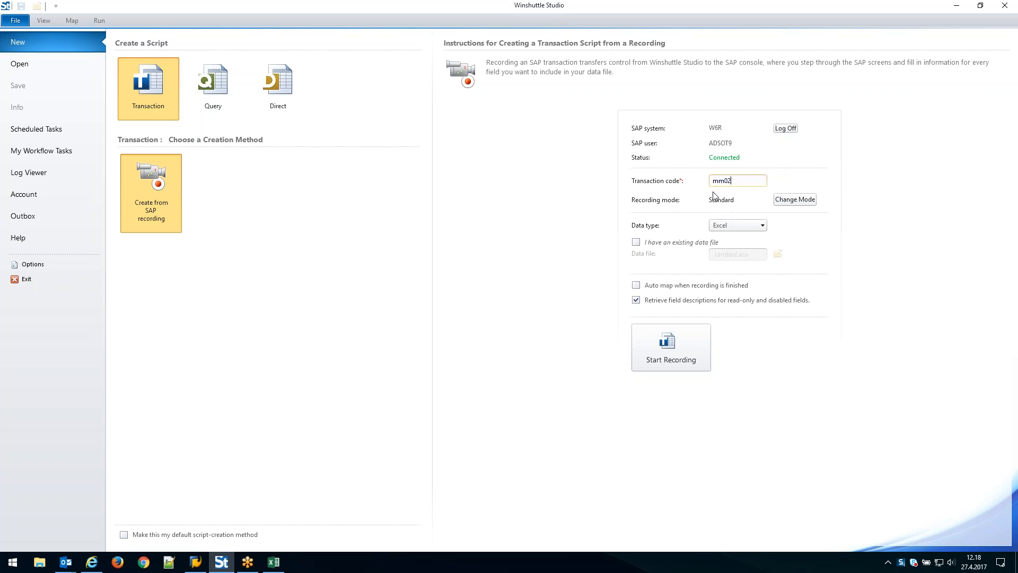
pyautogui.click(814, 202)
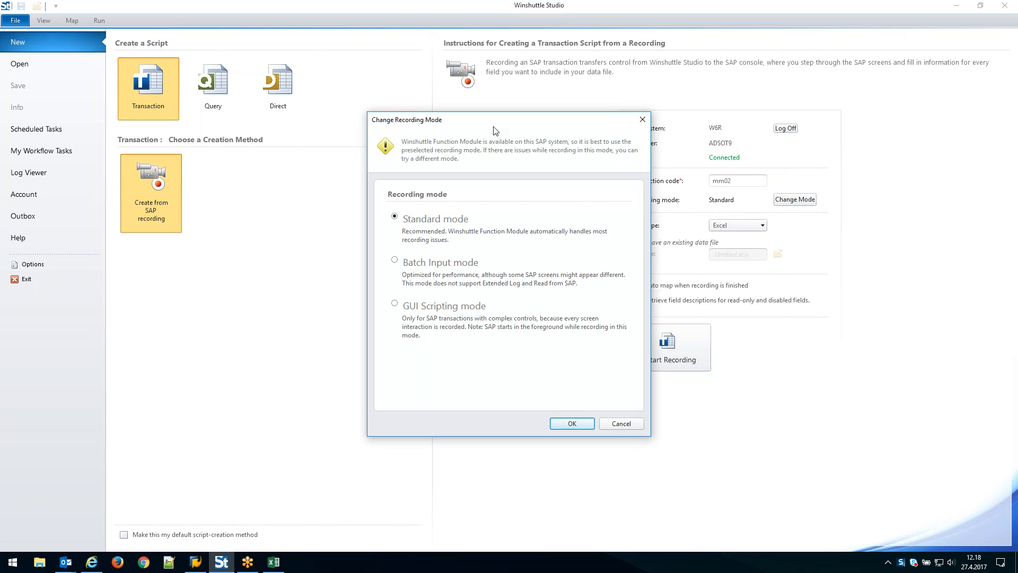
pyautogui.click(630, 422)
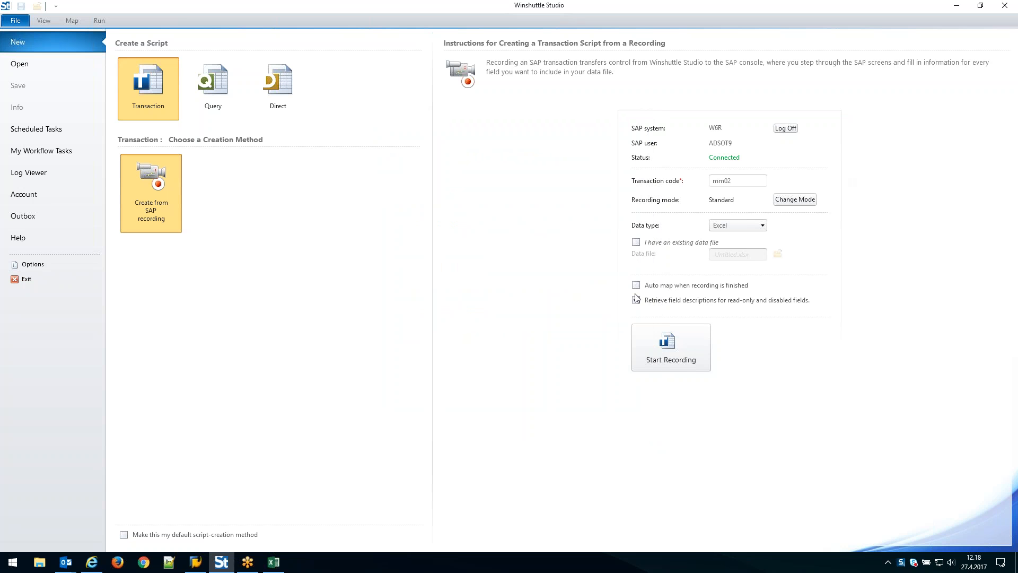
pyautogui.click(672, 350)
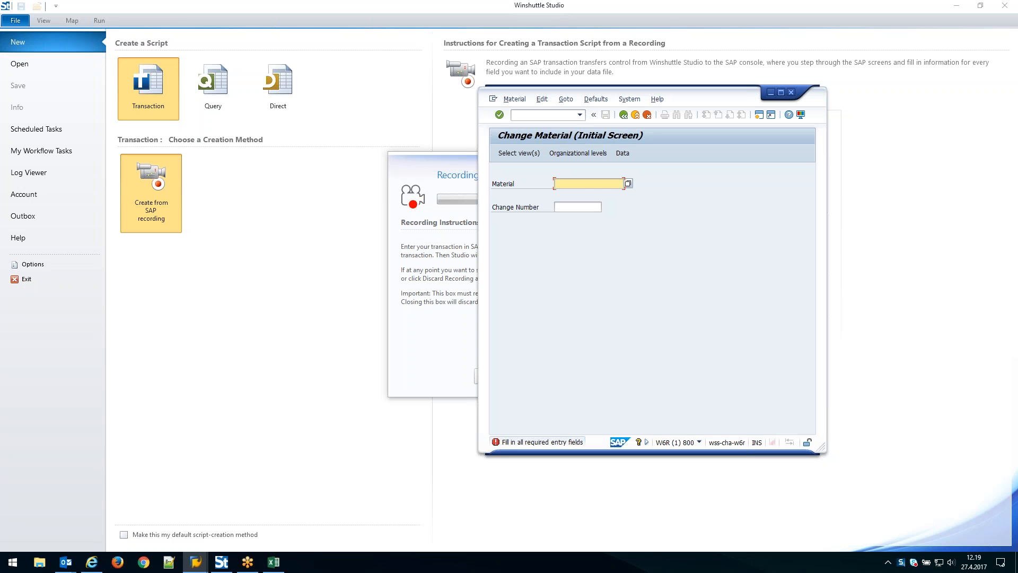
# Enter material ads401 and open its Basic data 1 view
pyautogui.write('ads')
pyautogui.click(578, 194)
pyautogui.click(516, 153)
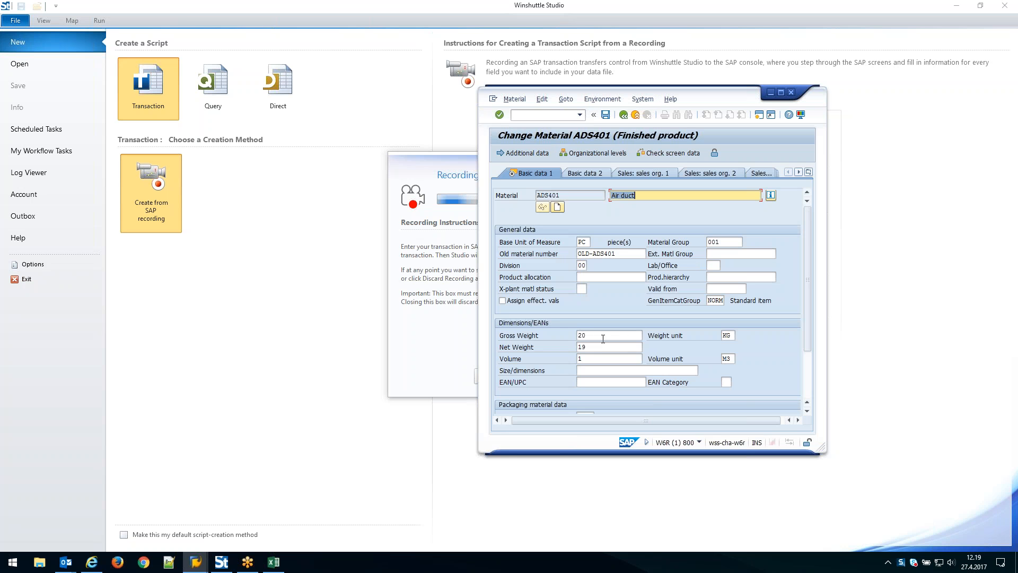
# Set the material's gross weight to 21 and net weight to 20, and save the data on exiting
pyautogui.click(582, 336)
pyautogui.doubleClick(582, 337)
pyautogui.write('21')
pyautogui.doubleClick(601, 348)
pyautogui.write('20')
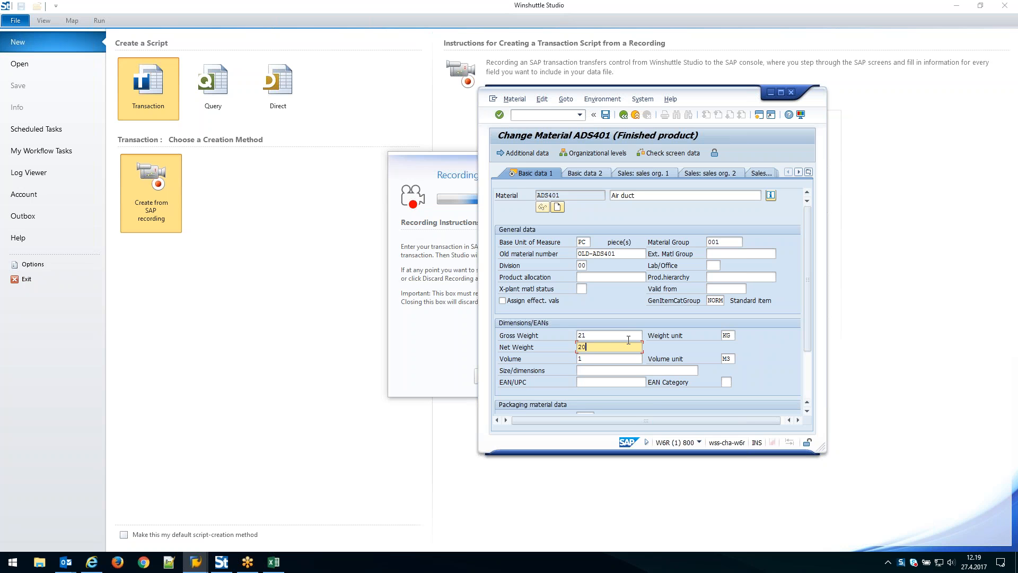
pyautogui.click(623, 115)
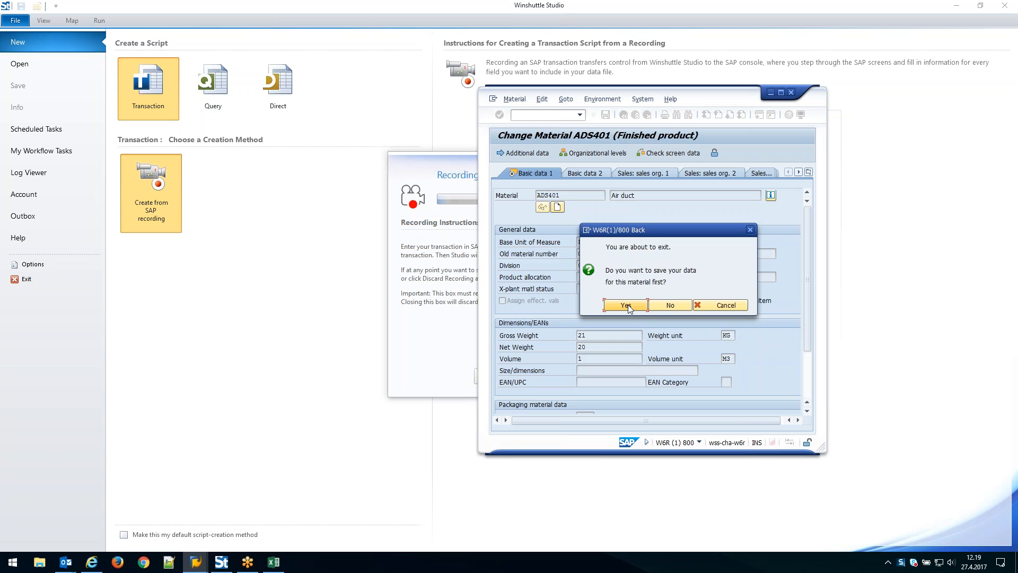
pyautogui.click(627, 307)
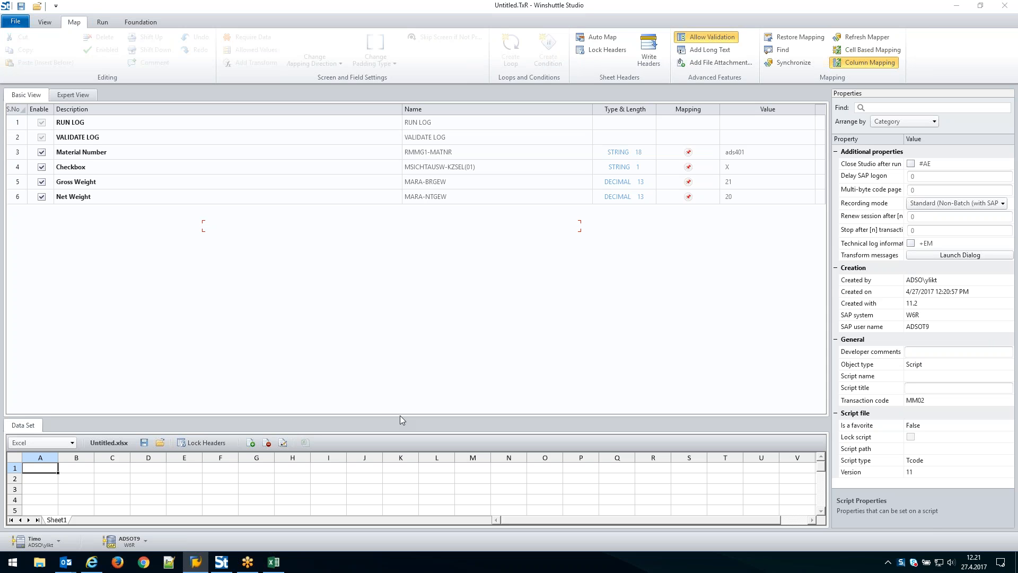
# Enlarge the data set area and map Material Number to column A, Gross Weight to column B and Net Weight to column C
pyautogui.moveTo(401, 417); pyautogui.dragTo(396, 362)
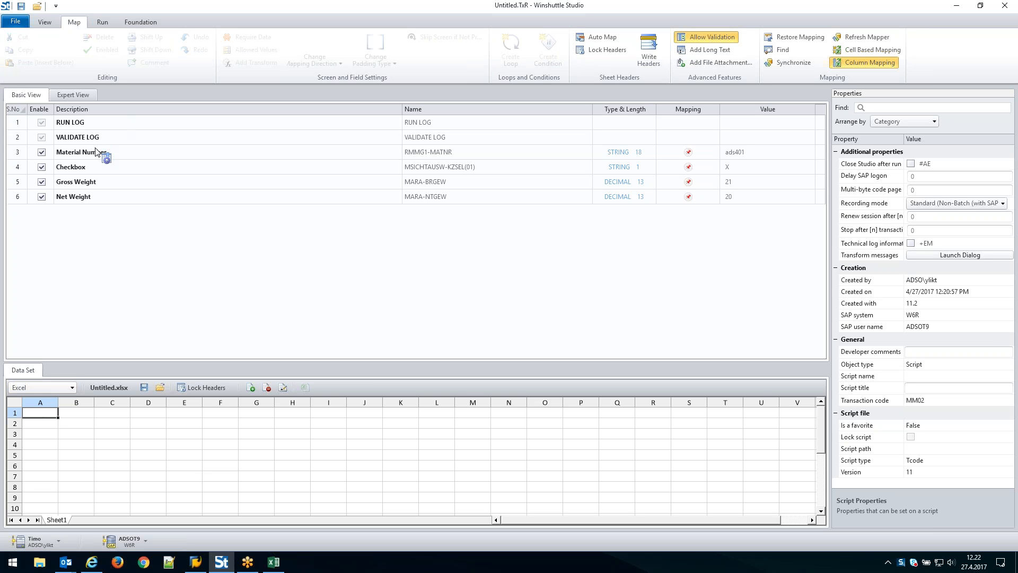
pyautogui.moveTo(95, 154); pyautogui.dragTo(118, 411)
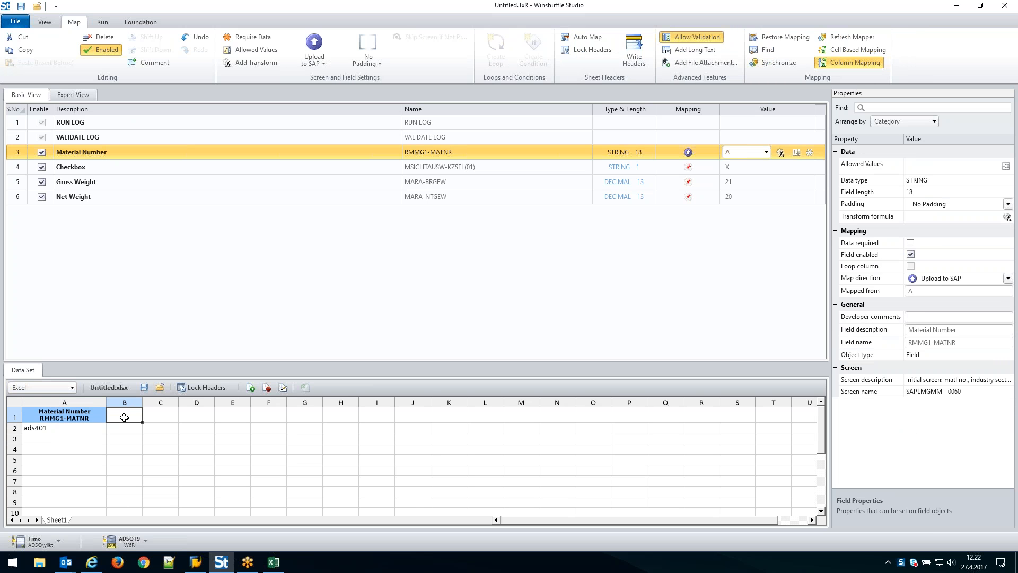
pyautogui.moveTo(101, 185); pyautogui.dragTo(159, 417)
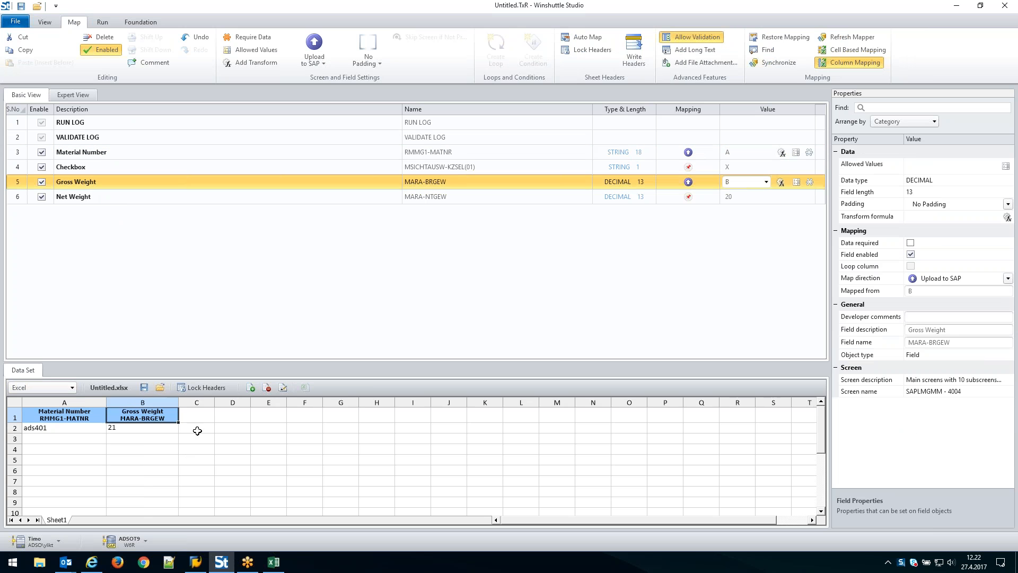
pyautogui.moveTo(97, 198); pyautogui.dragTo(210, 415)
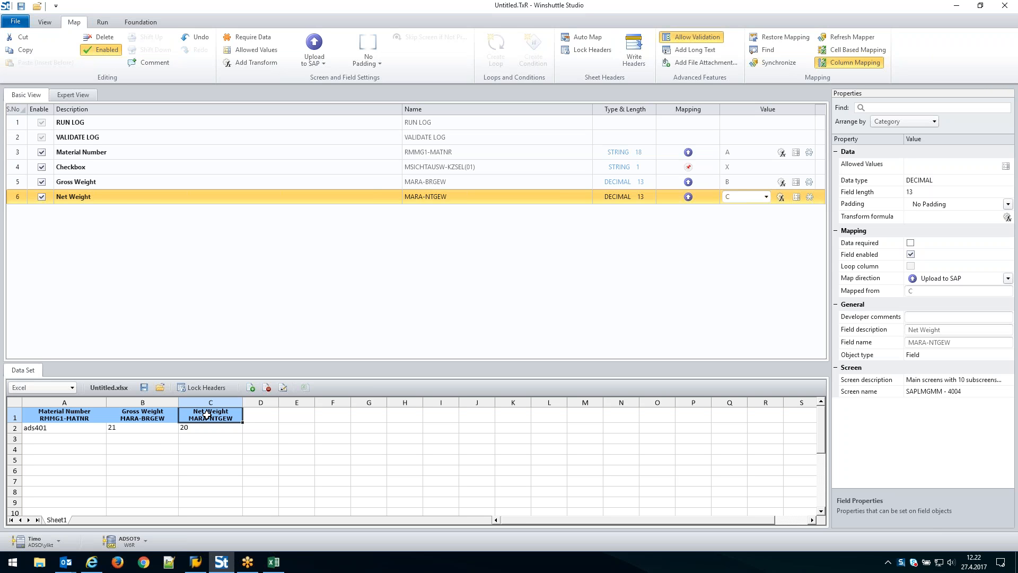
# Swap the weight mappings by assigning column C to Gross Weight and column B to Net Weight
pyautogui.moveTo(207, 414); pyautogui.dragTo(89, 187)
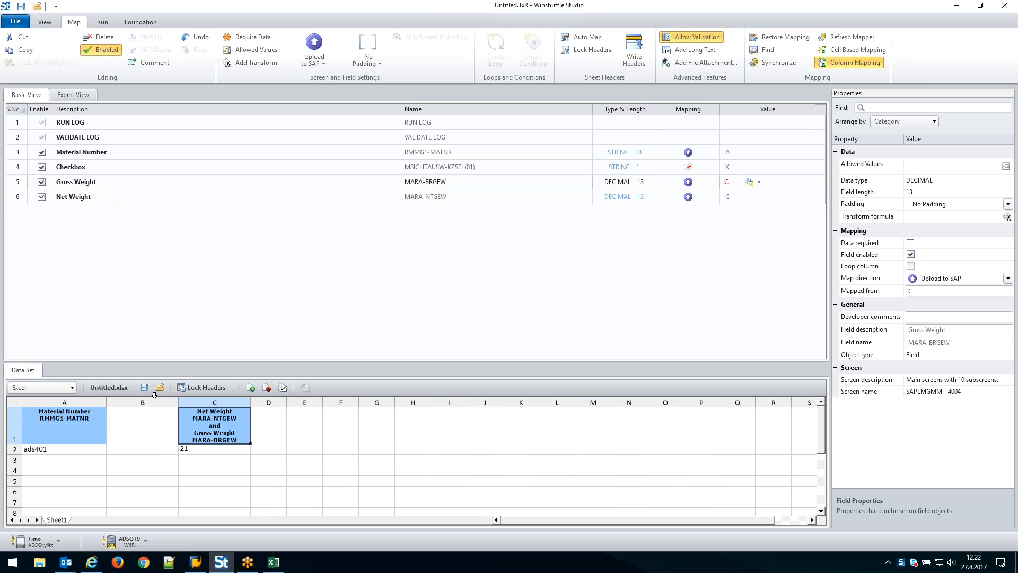
pyautogui.moveTo(139, 429); pyautogui.dragTo(85, 198)
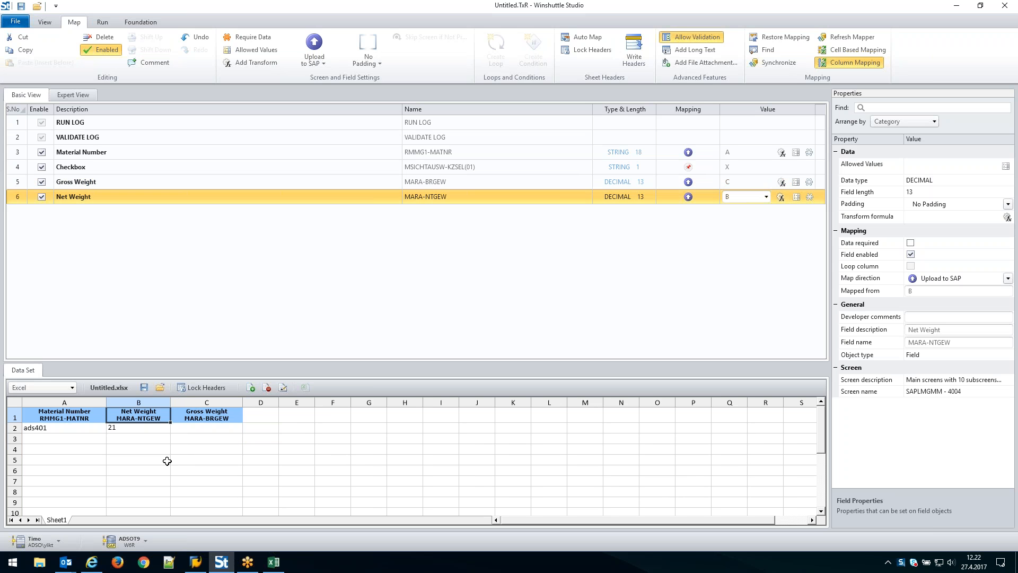
pyautogui.click(209, 402)
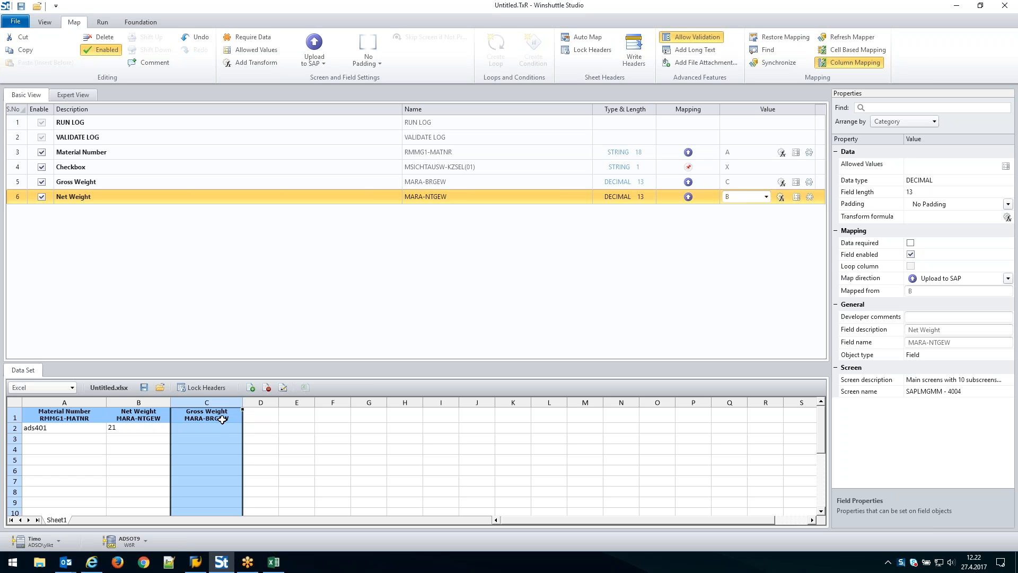
pyautogui.click(222, 418)
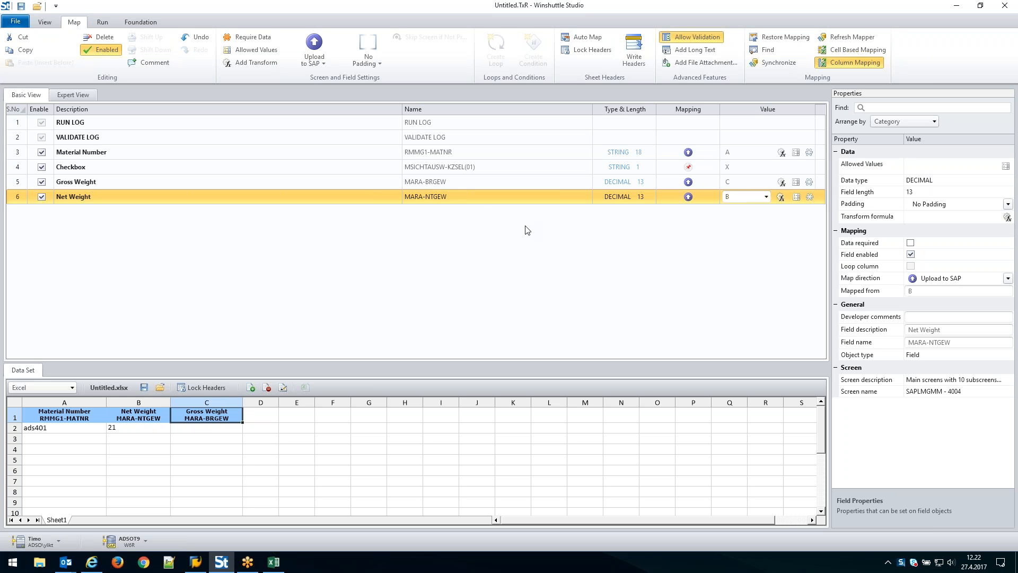
# Remap Gross Weight to column B using Insert Before, ahead of Net Weight
pyautogui.click(159, 181)
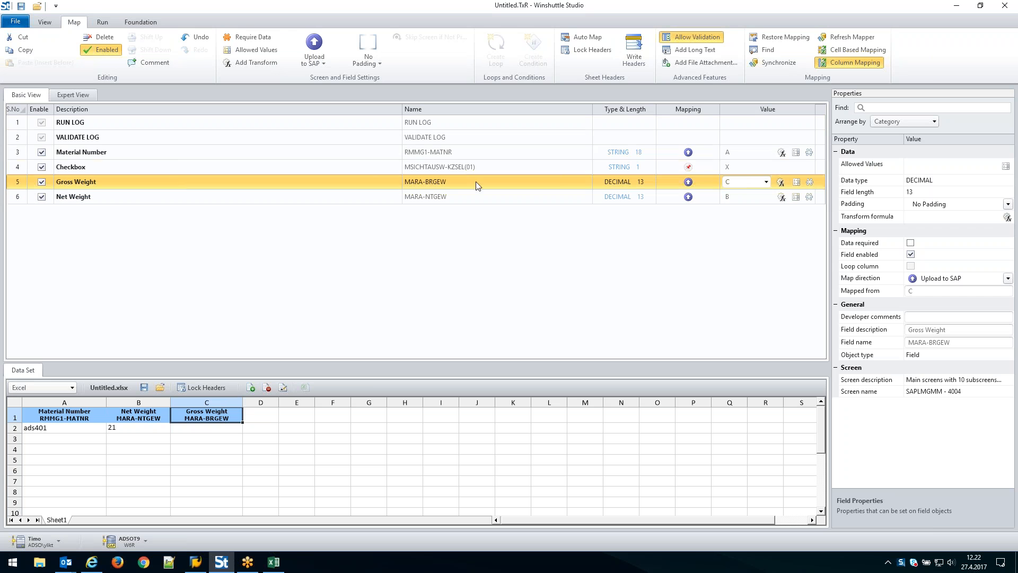
pyautogui.click(766, 181)
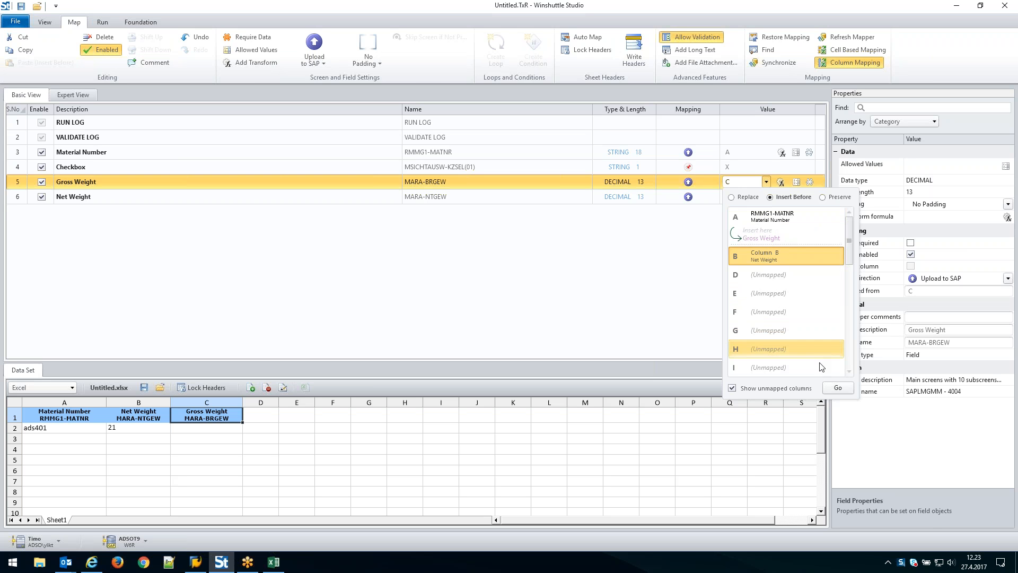
pyautogui.click(837, 388)
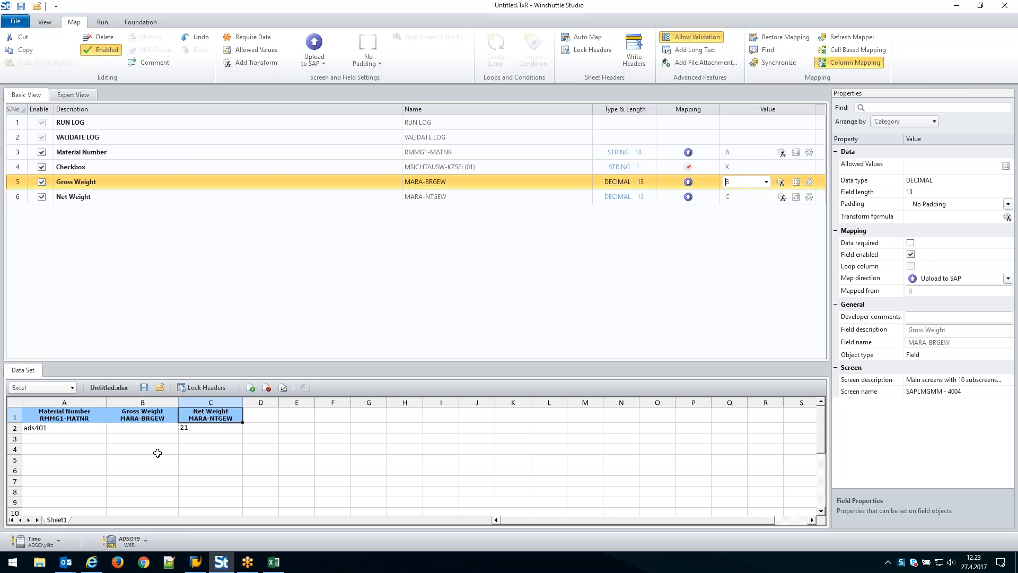
# Remove the technical name MARA-BRGEW from the Gross Weight header in cell B1
pyautogui.doubleClick(169, 417)
pyautogui.moveTo(164, 417); pyautogui.dragTo(118, 418)
pyautogui.press('Delete')
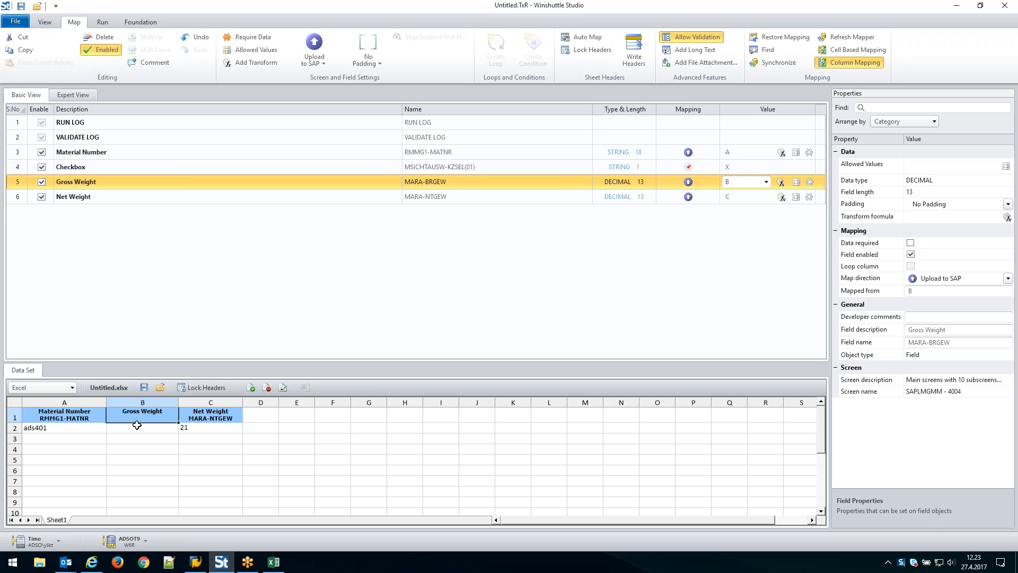
# Enter 20 as the gross weight in cell B2 and auto-fit the widths of columns B and C
pyautogui.click(137, 425)
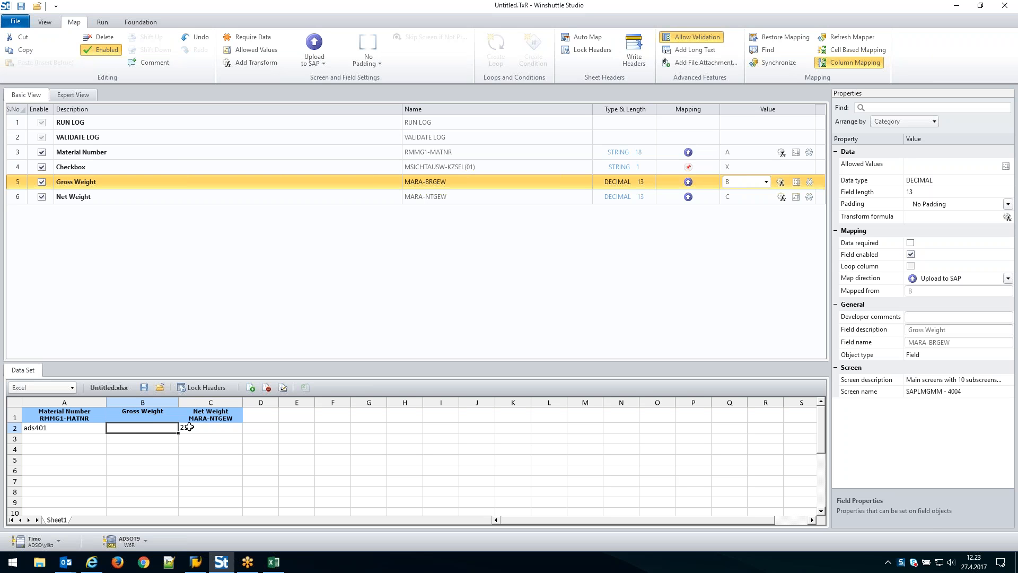
pyautogui.doubleClick(154, 427)
pyautogui.write('20')
pyautogui.click(153, 441)
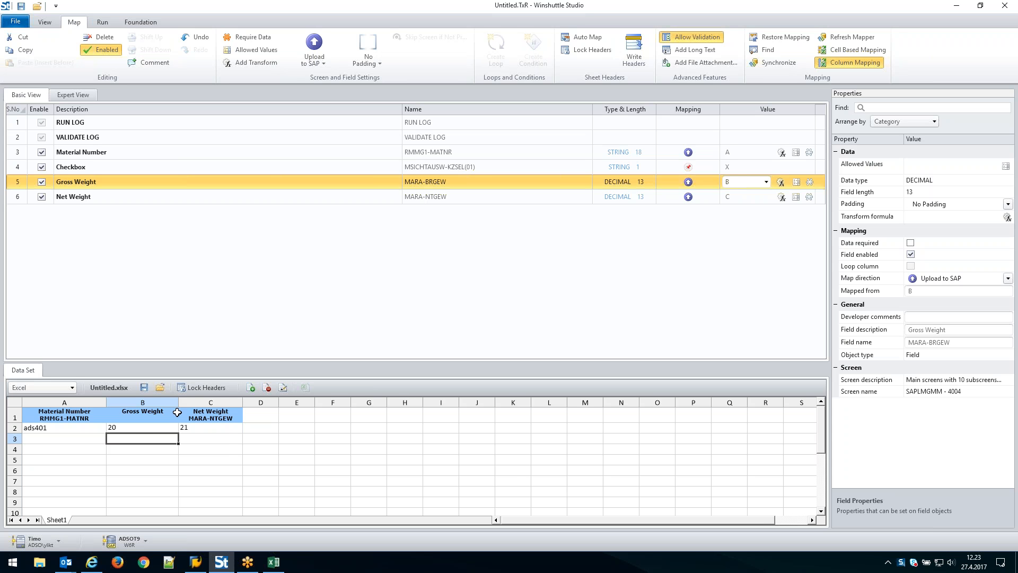
pyautogui.doubleClick(162, 402)
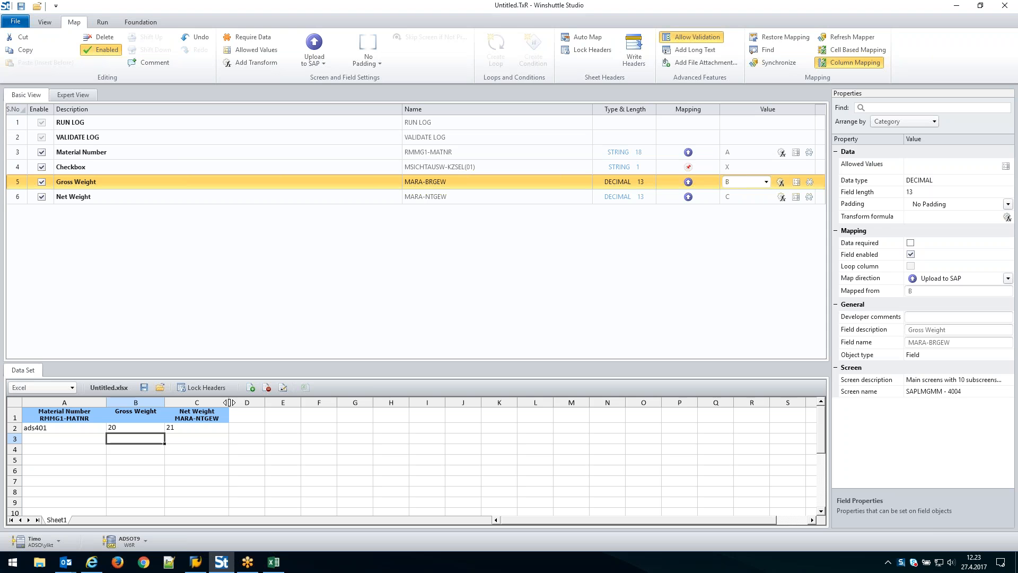
pyautogui.doubleClick(230, 402)
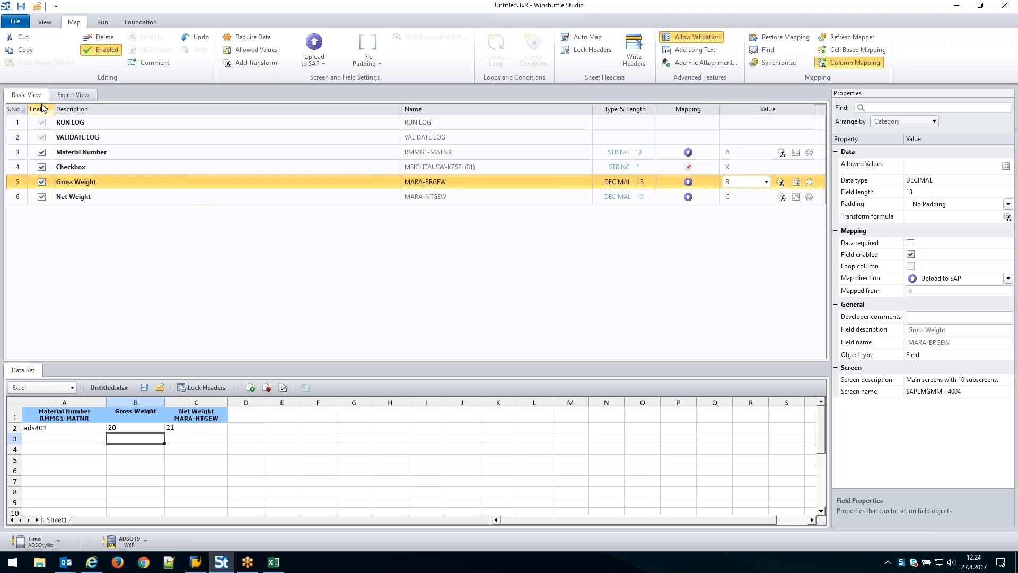
# Switch the mapper to Expert View, and hide and restore the Properties and Data Set panels to view the full script
pyautogui.click(75, 97)
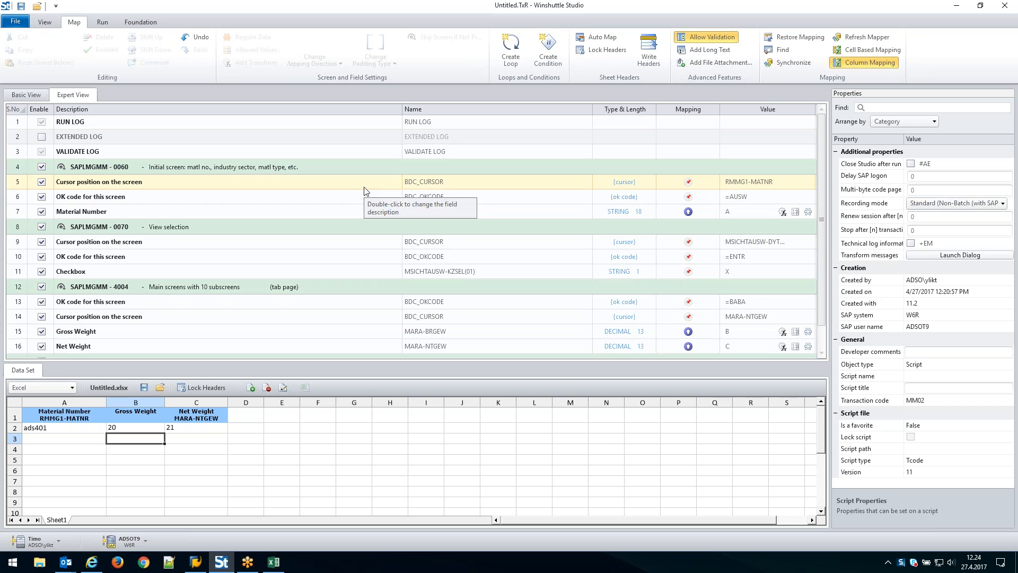
pyautogui.click(47, 25)
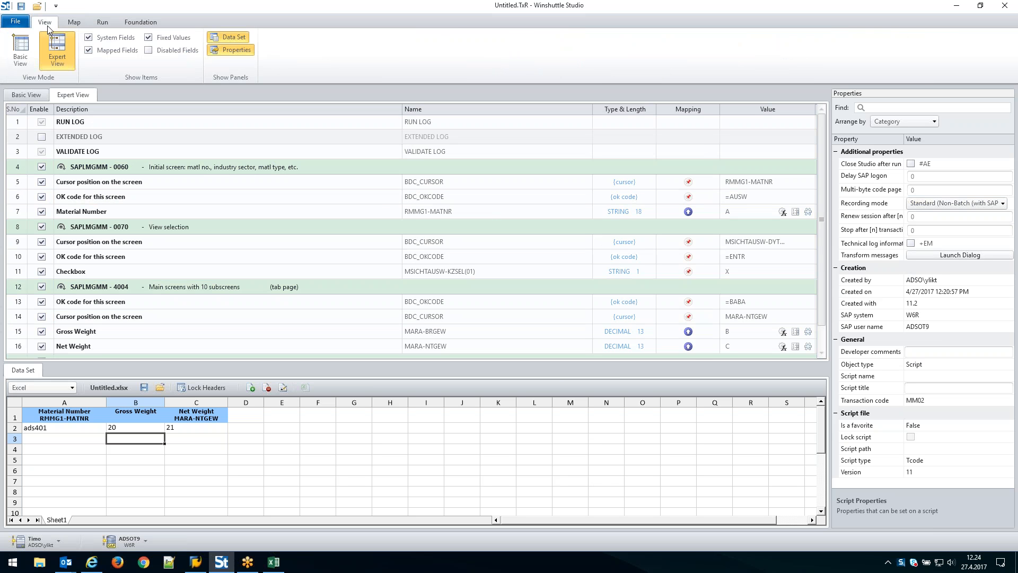
pyautogui.click(230, 52)
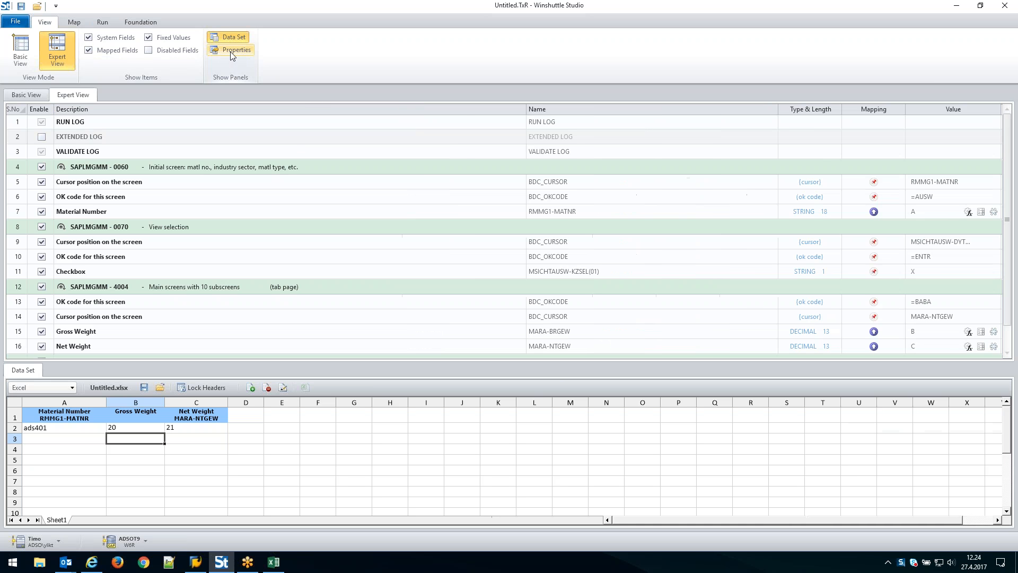
pyautogui.click(230, 39)
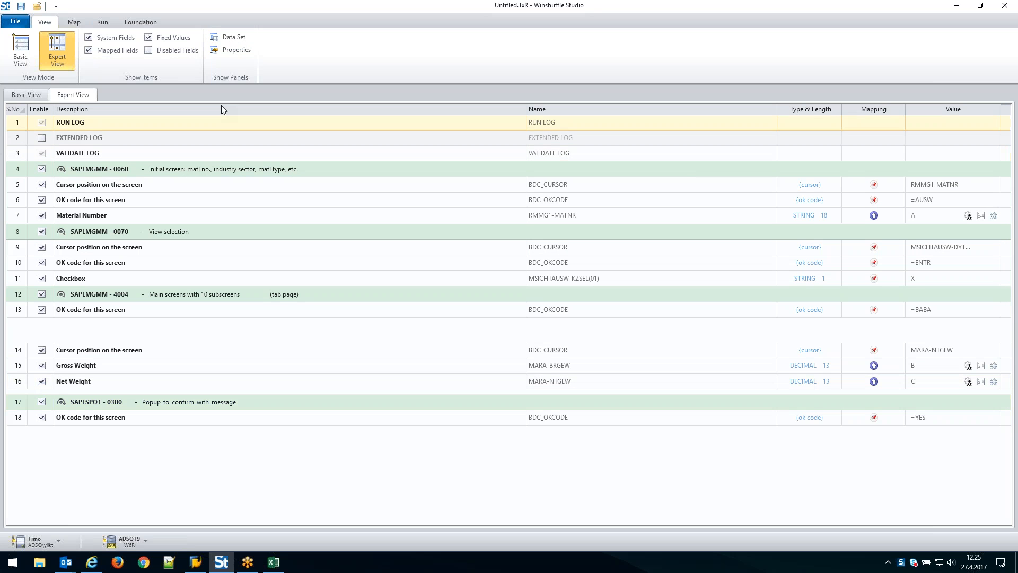
pyautogui.click(229, 42)
pyautogui.click(229, 52)
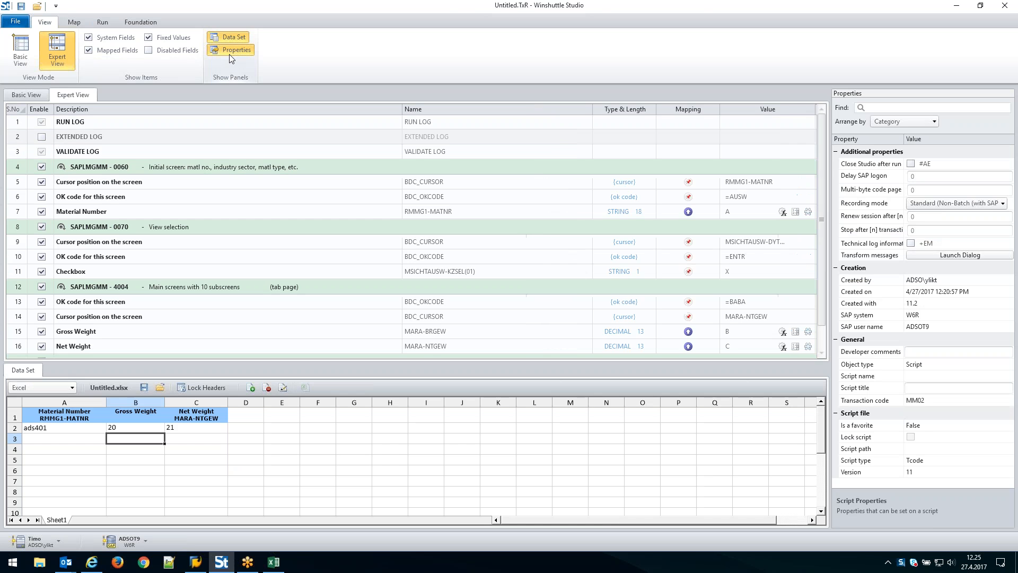
# Start a loop on the SAPLMGMM-4004 main screen and compare the multiple-sheet and single-sheet loop formats
pyautogui.click(77, 24)
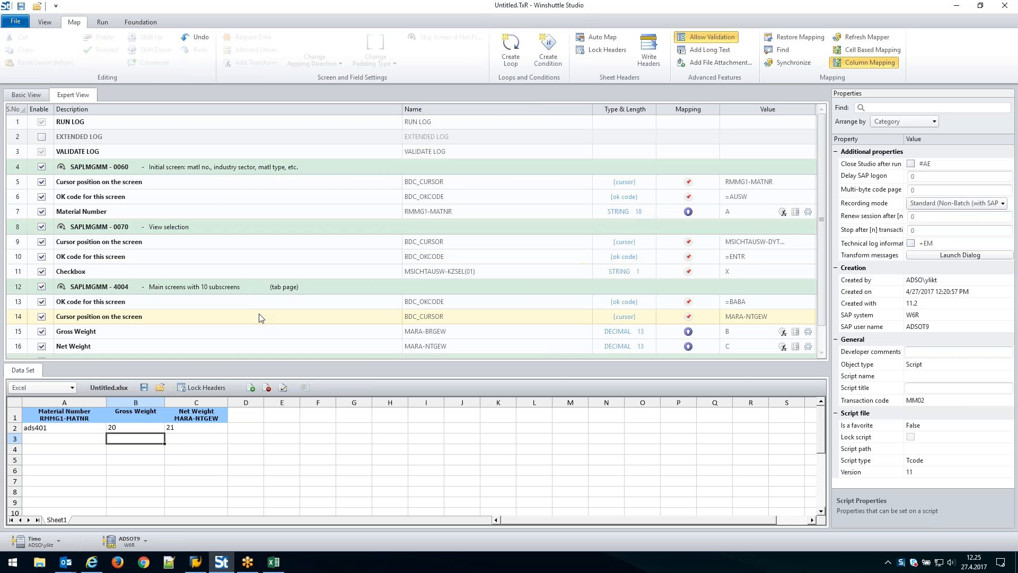
pyautogui.scroll(-1, 280, 288)
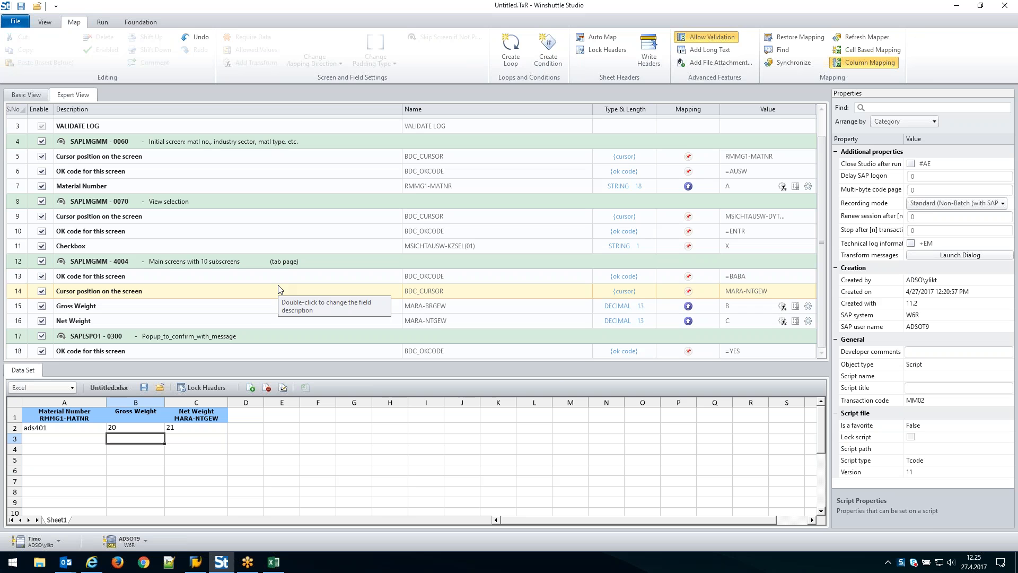
pyautogui.click(309, 261)
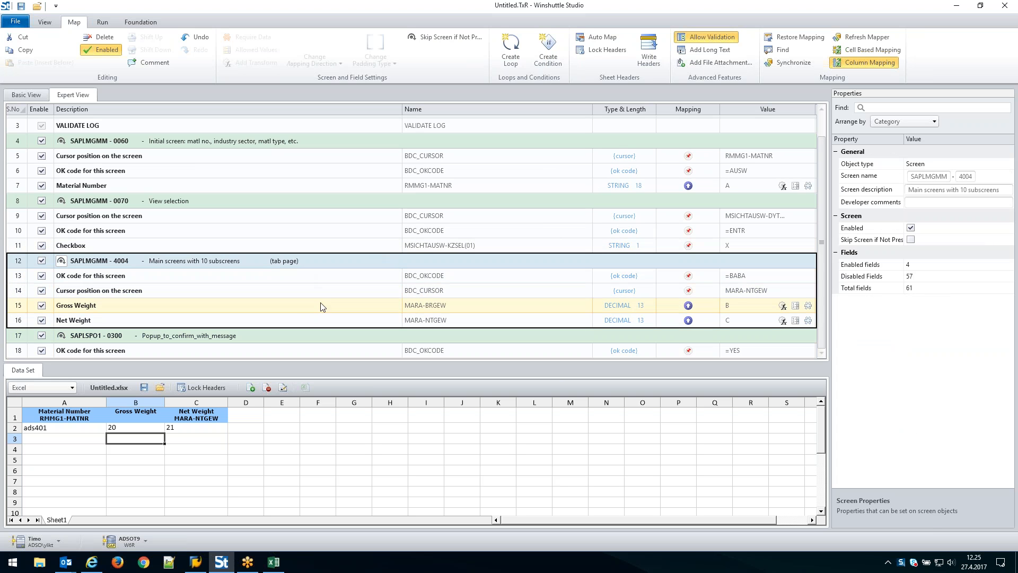
pyautogui.click(507, 51)
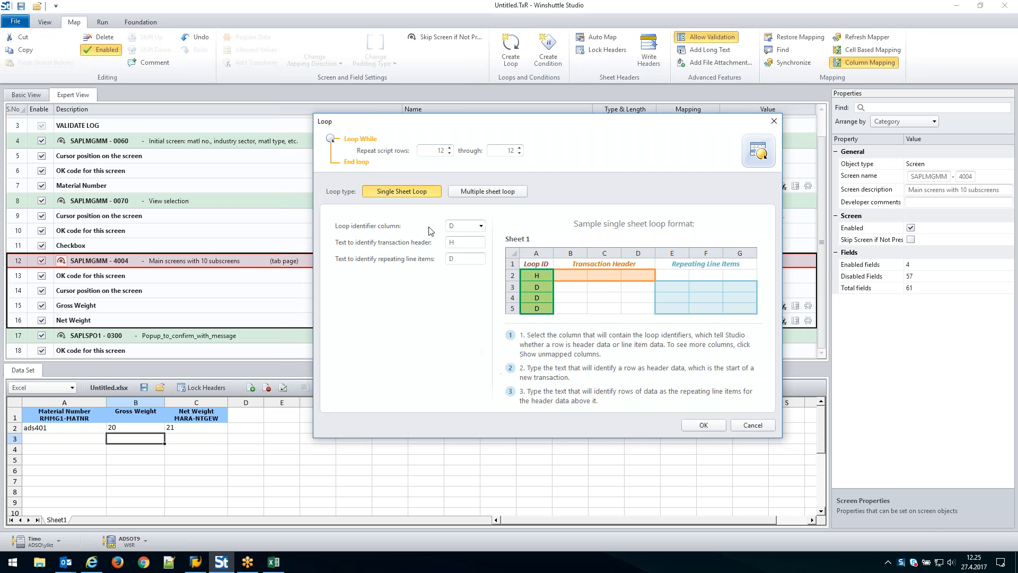
pyautogui.click(471, 196)
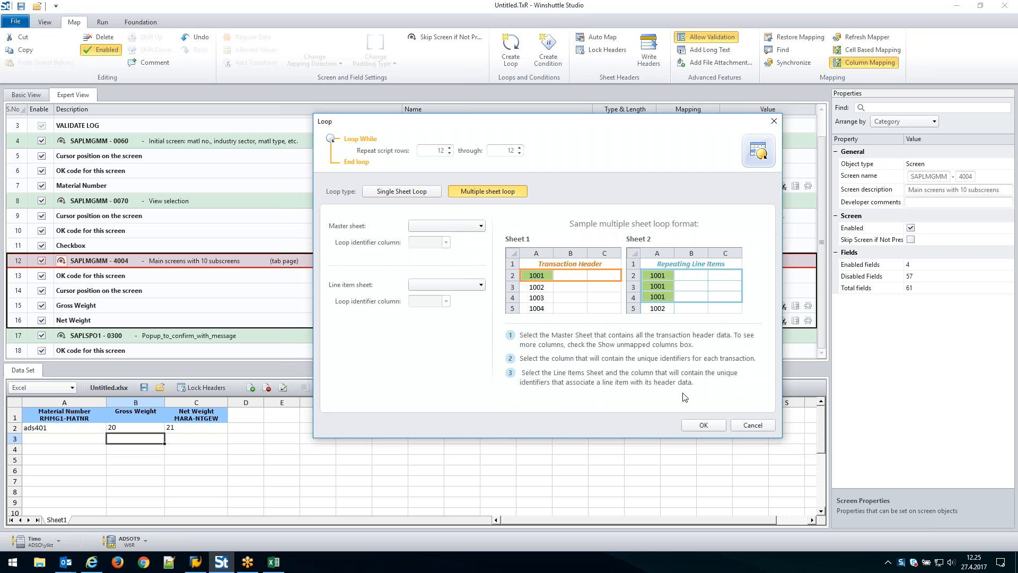
pyautogui.click(406, 194)
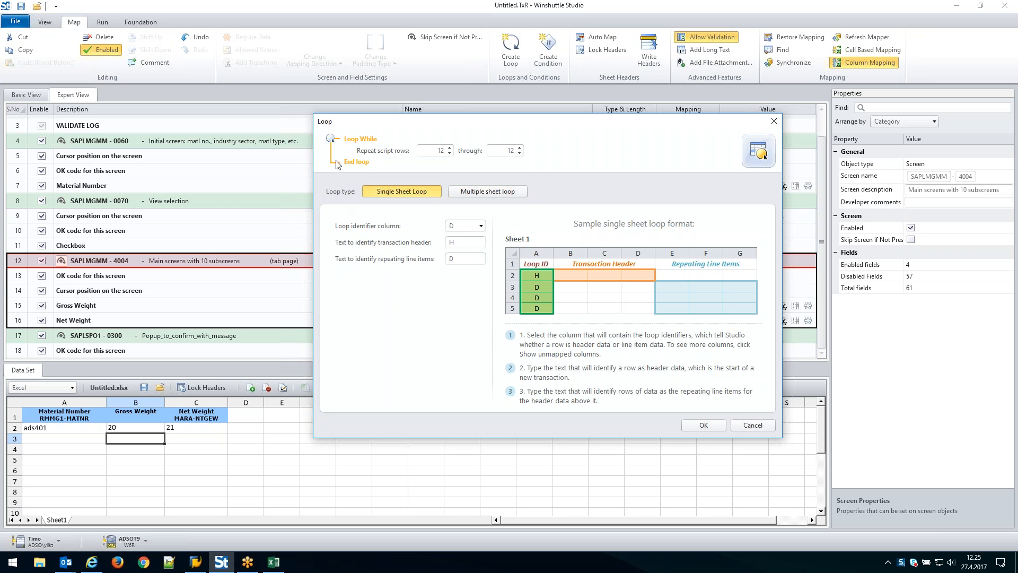
# Try extending the loop's repeated script rows to 12 through 16, covering the weight fields, and discard the loop
pyautogui.click(520, 148)
pyautogui.click(521, 148)
pyautogui.click(520, 148)
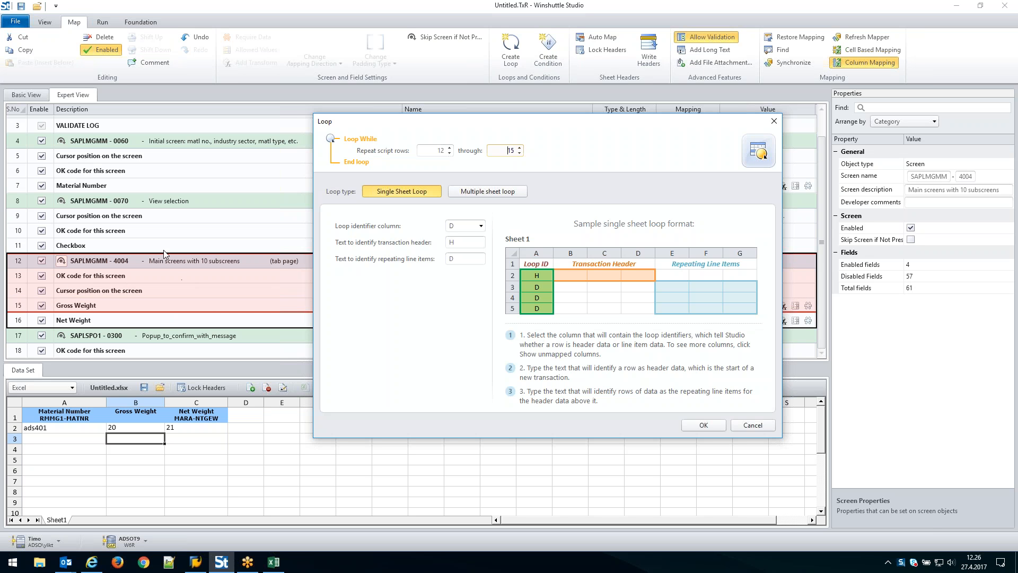
pyautogui.click(520, 148)
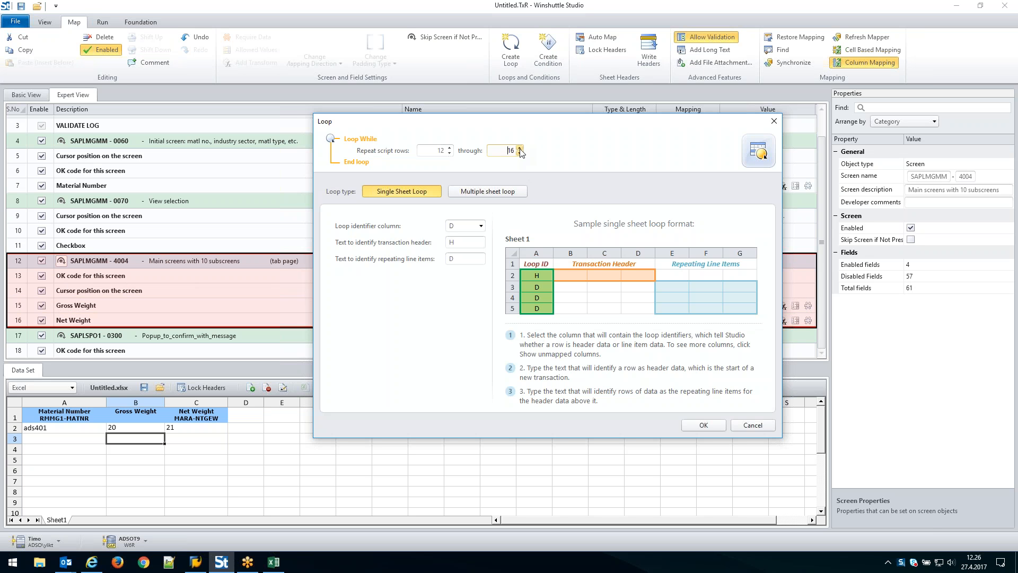
pyautogui.click(520, 148)
pyautogui.click(520, 148)
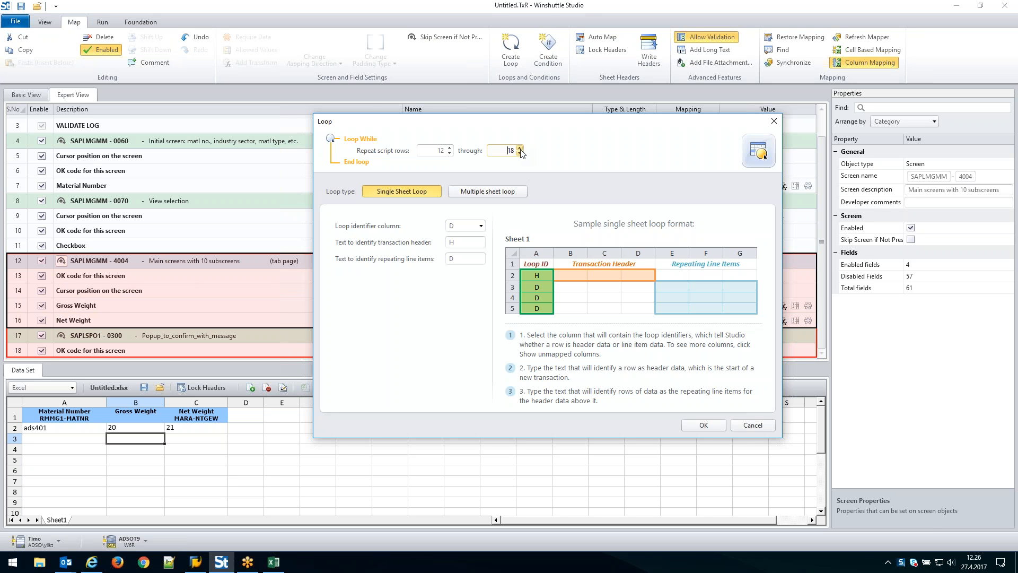
pyautogui.click(519, 153)
pyautogui.click(519, 153)
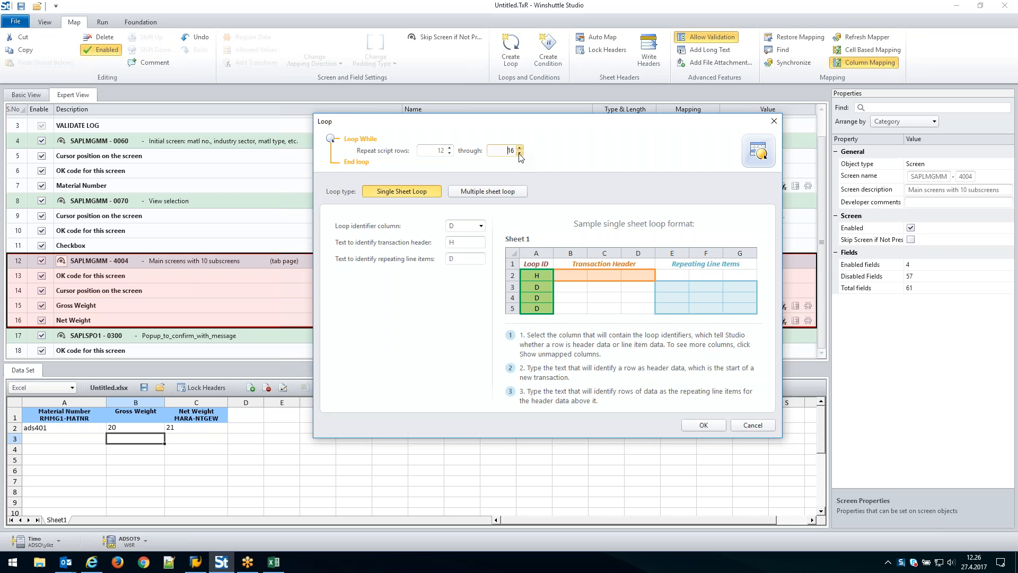
pyautogui.click(520, 154)
pyautogui.click(520, 148)
pyautogui.click(758, 429)
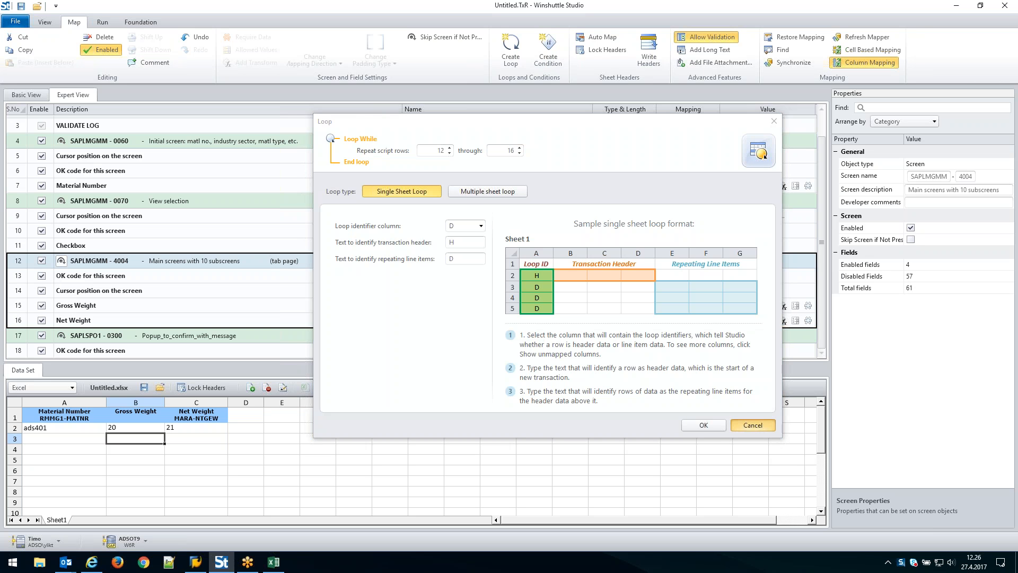
# Start an If condition on the Gross Weight row, review the columns and comparison operators, and set the operator to Empty
pyautogui.click(266, 306)
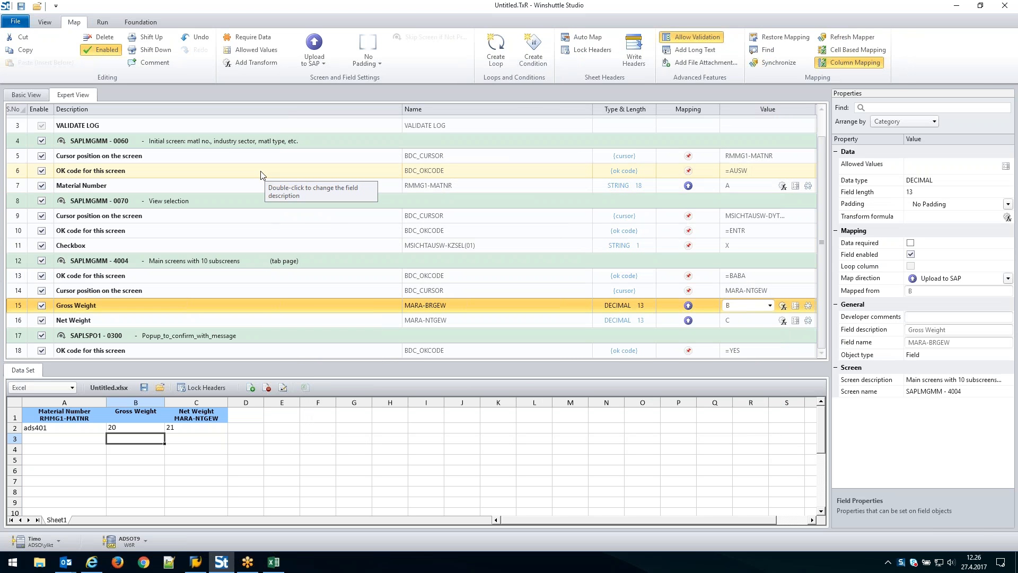
pyautogui.click(537, 60)
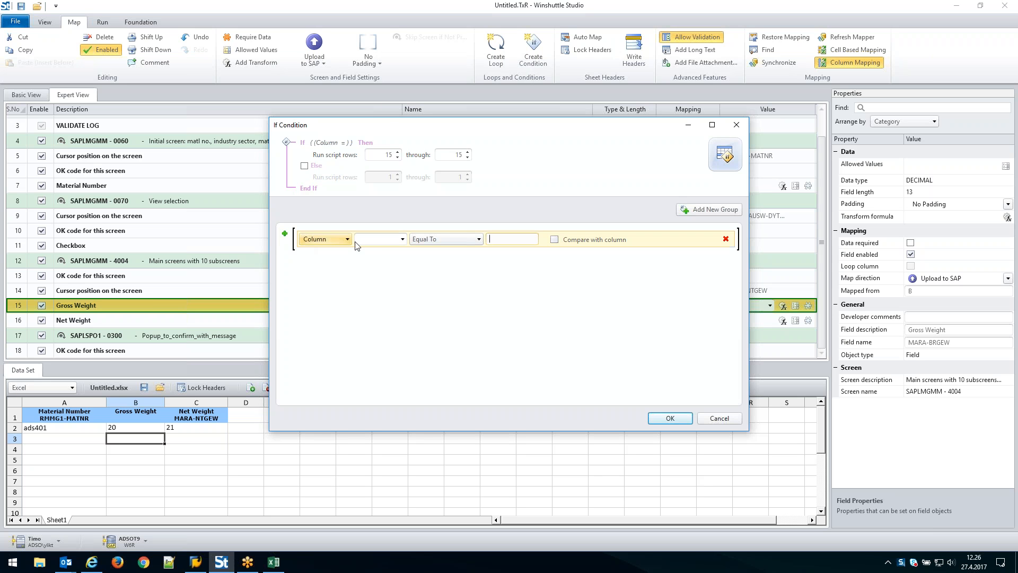
pyautogui.click(403, 239)
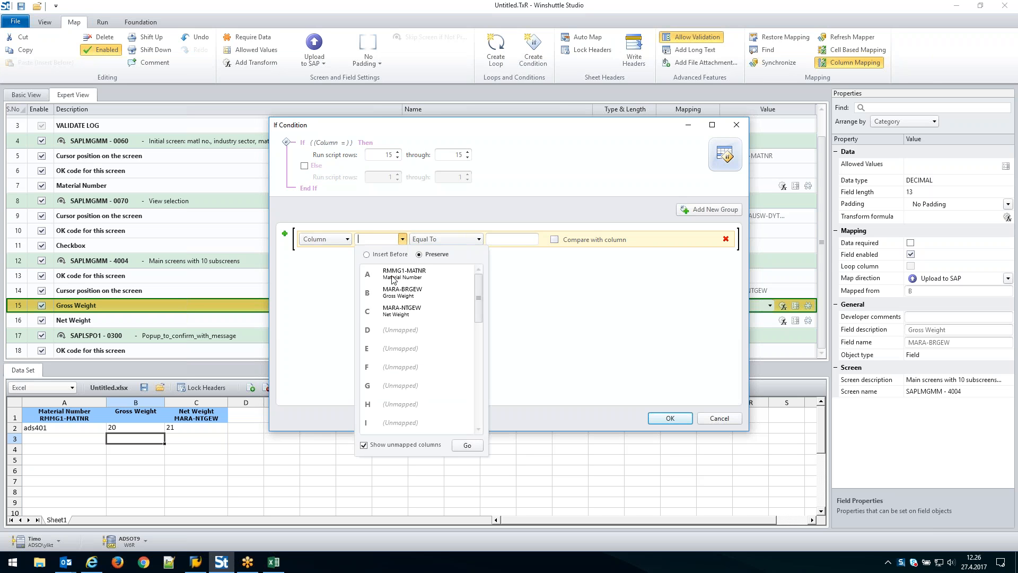
pyautogui.click(478, 240)
pyautogui.click(478, 240)
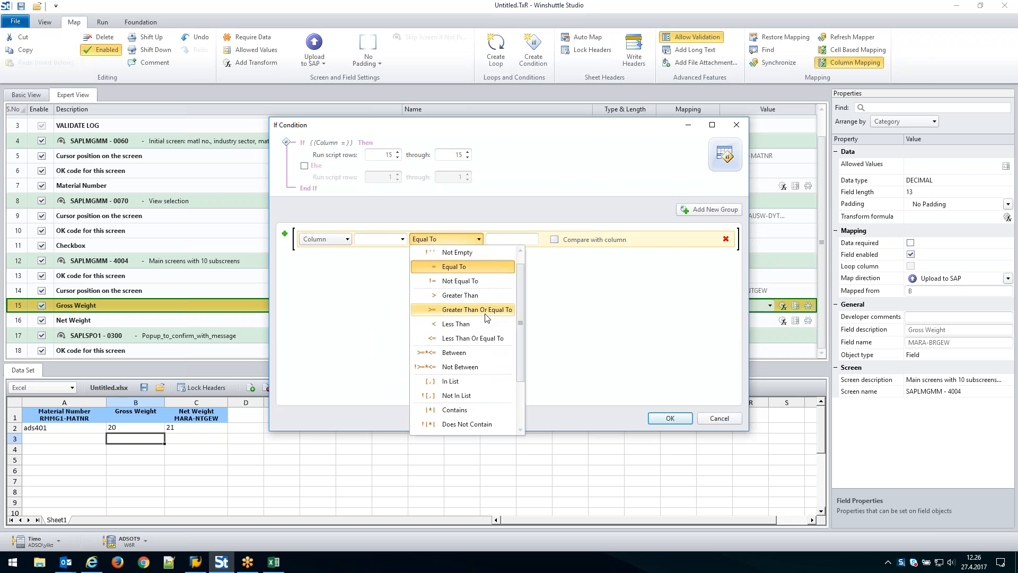
pyautogui.scroll(-2, 486, 317)
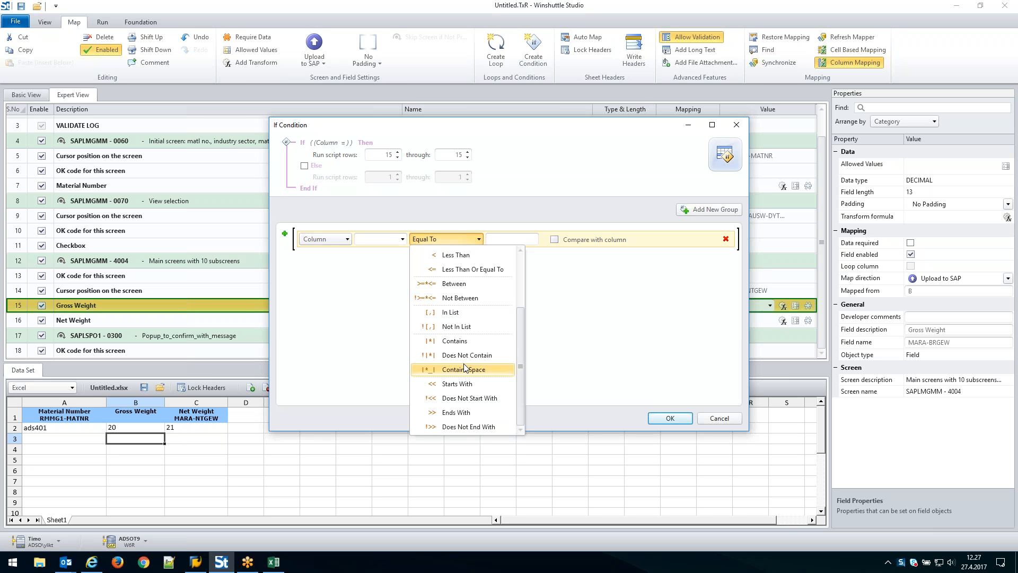
pyautogui.moveTo(520, 343); pyautogui.dragTo(522, 268)
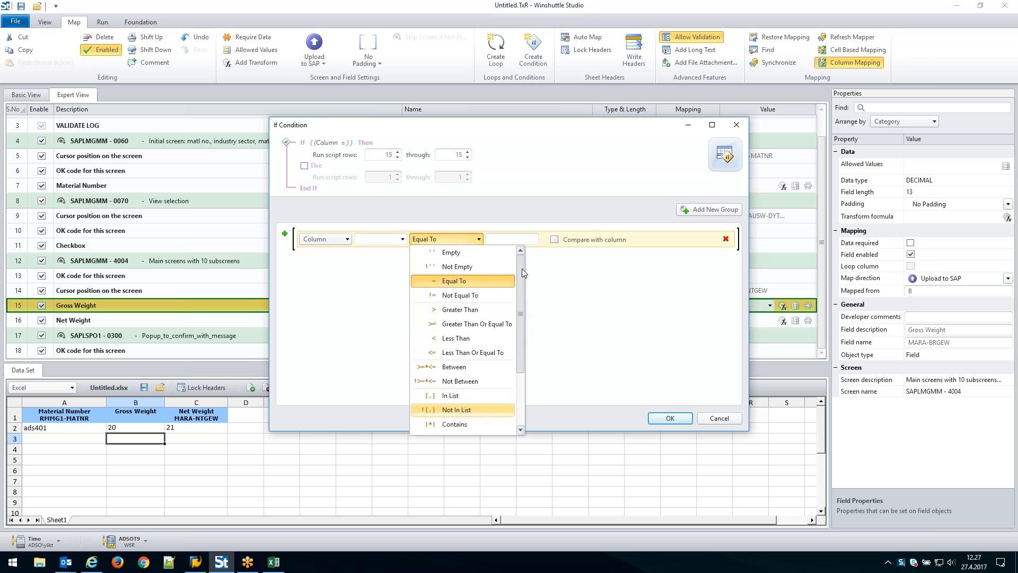
pyautogui.click(491, 251)
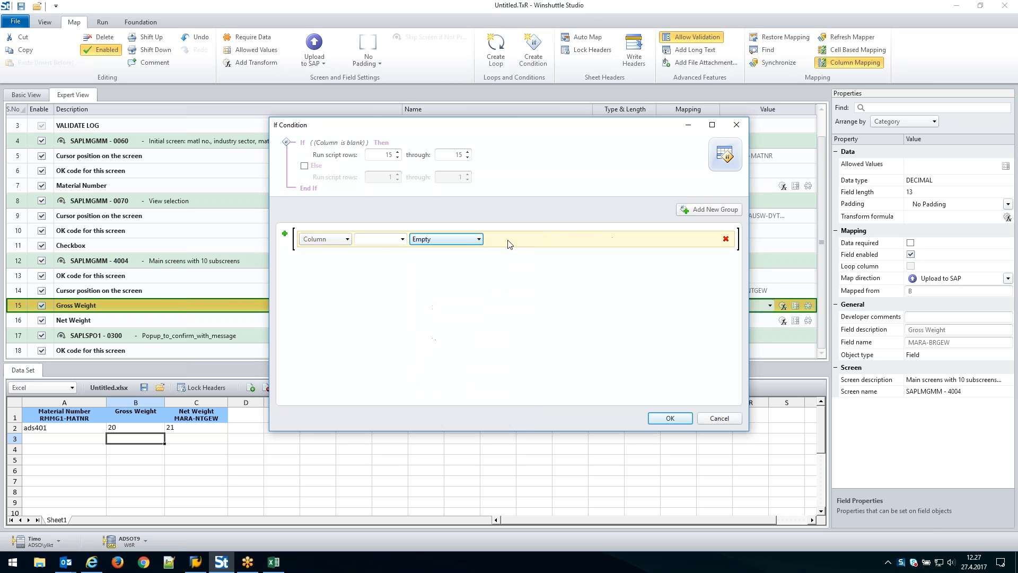
# Try adding three more conditions to the group, remove them again, and discard the If condition
pyautogui.click(285, 234)
pyautogui.click(285, 234)
pyautogui.click(285, 235)
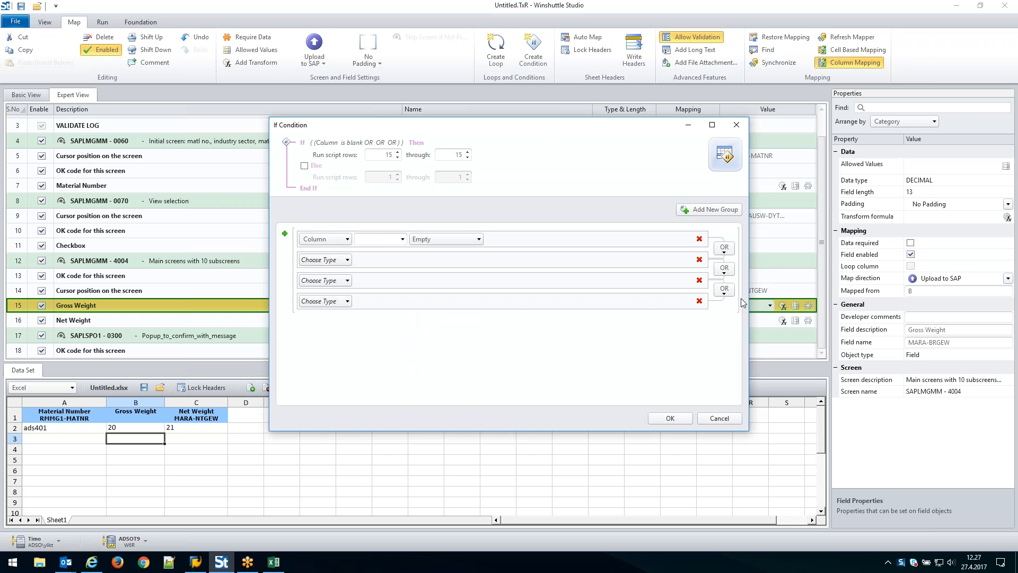
pyautogui.click(699, 300)
pyautogui.click(700, 280)
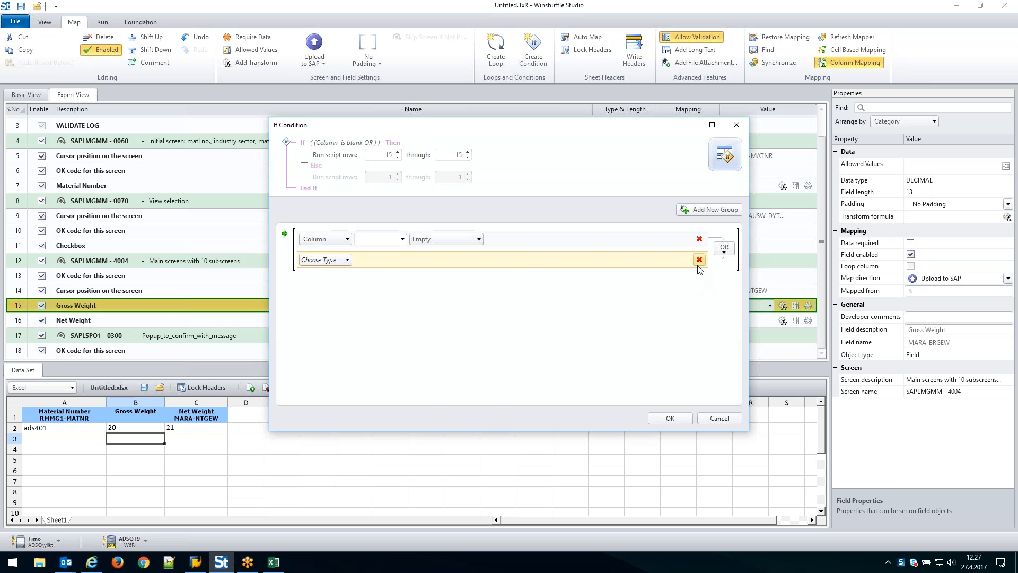
pyautogui.click(699, 259)
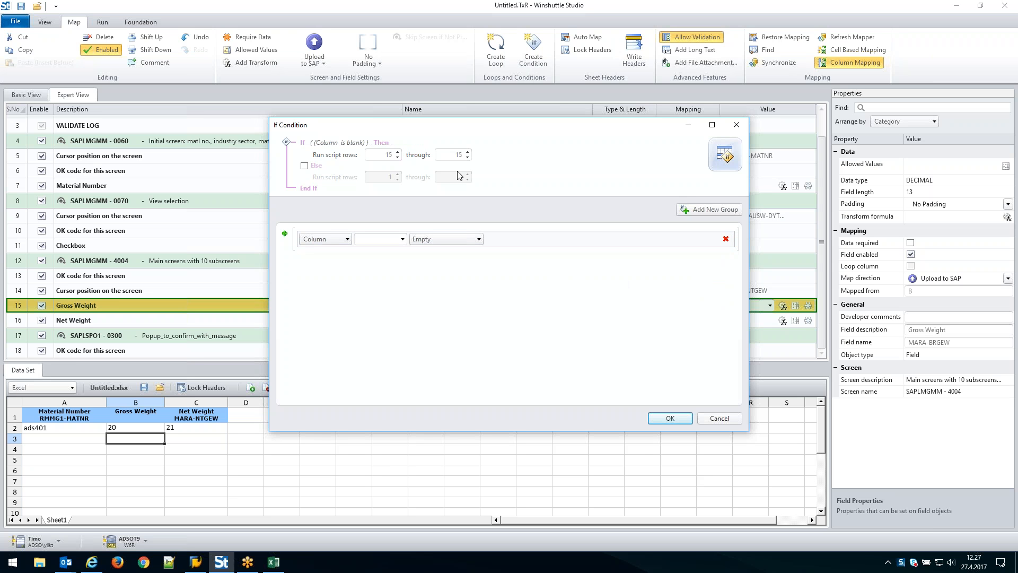
pyautogui.click(730, 419)
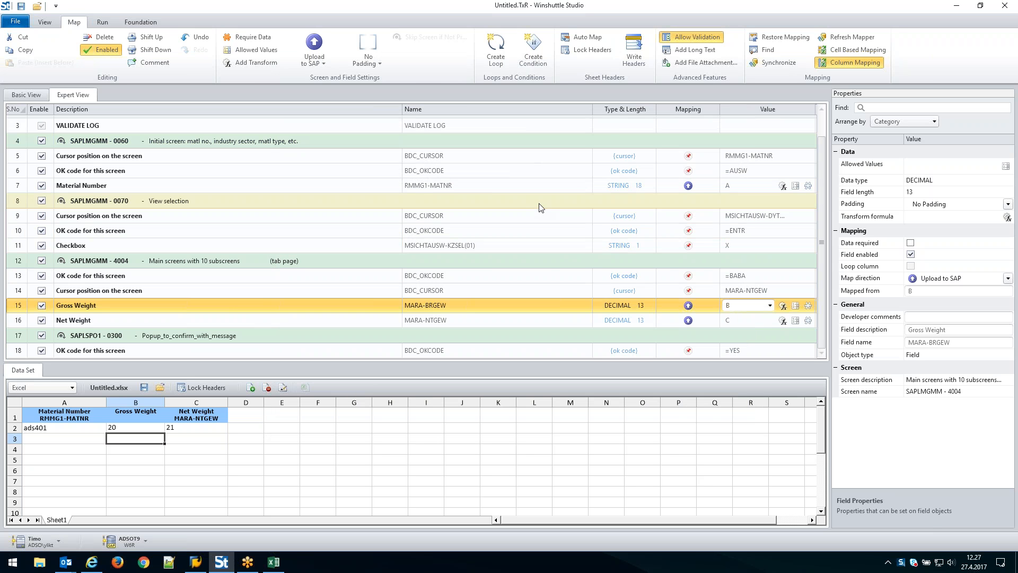
# Try to add file attachment rows to the script using the Business Document Service mode
pyautogui.click(721, 64)
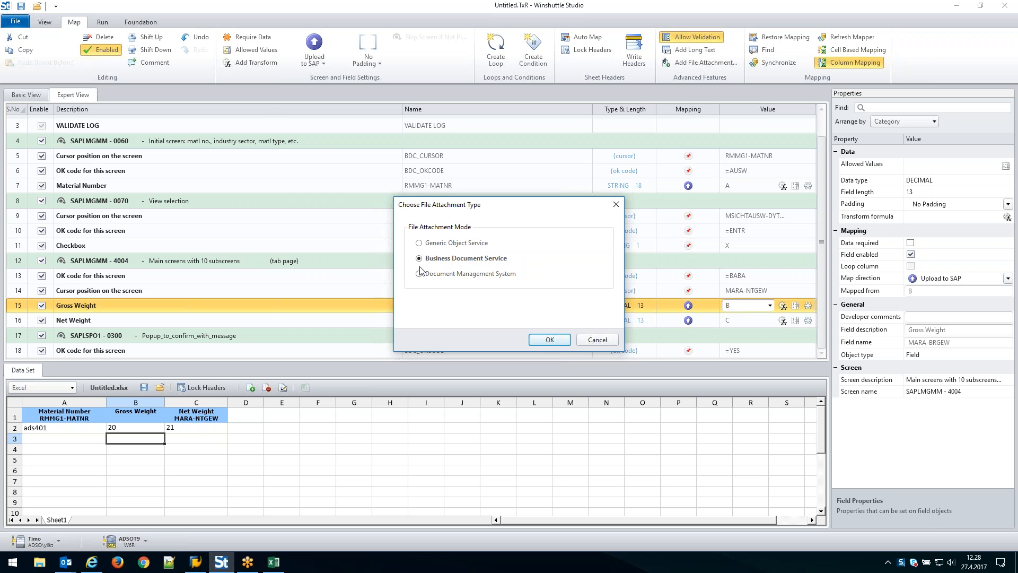
pyautogui.click(550, 340)
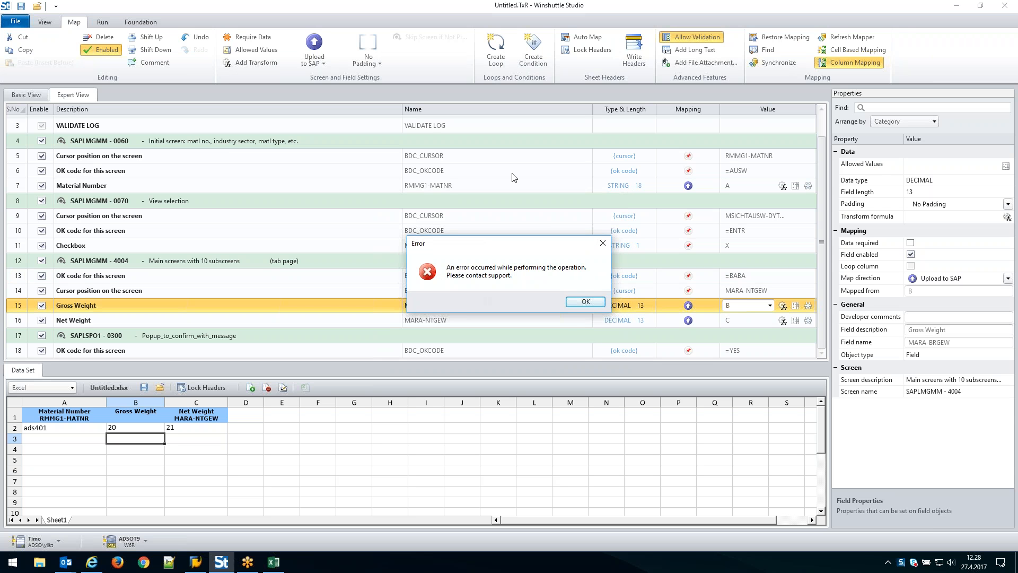
pyautogui.click(586, 301)
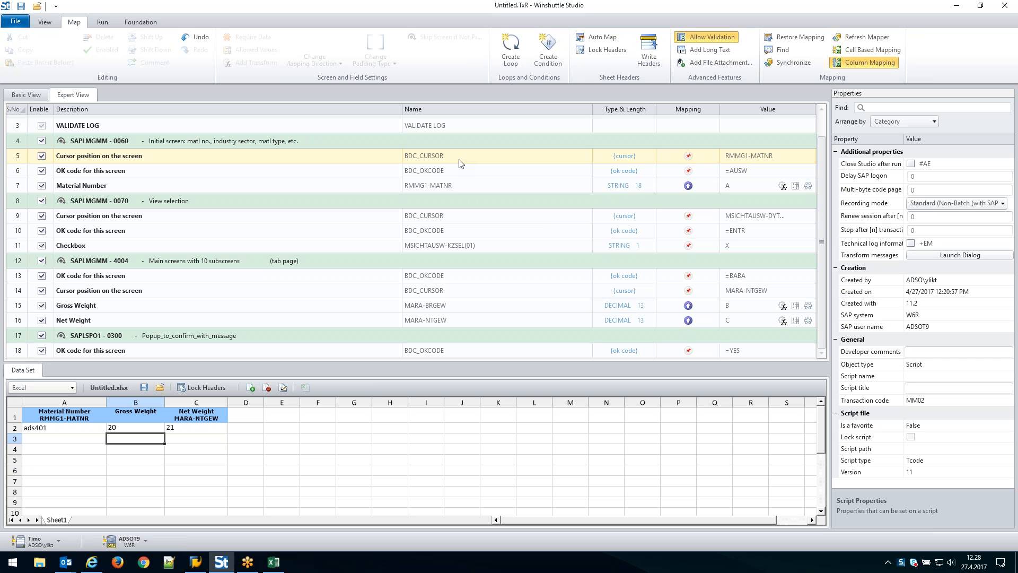
# Add long text rows for Sales text and Basic data text to the script and review the new rows
pyautogui.click(724, 52)
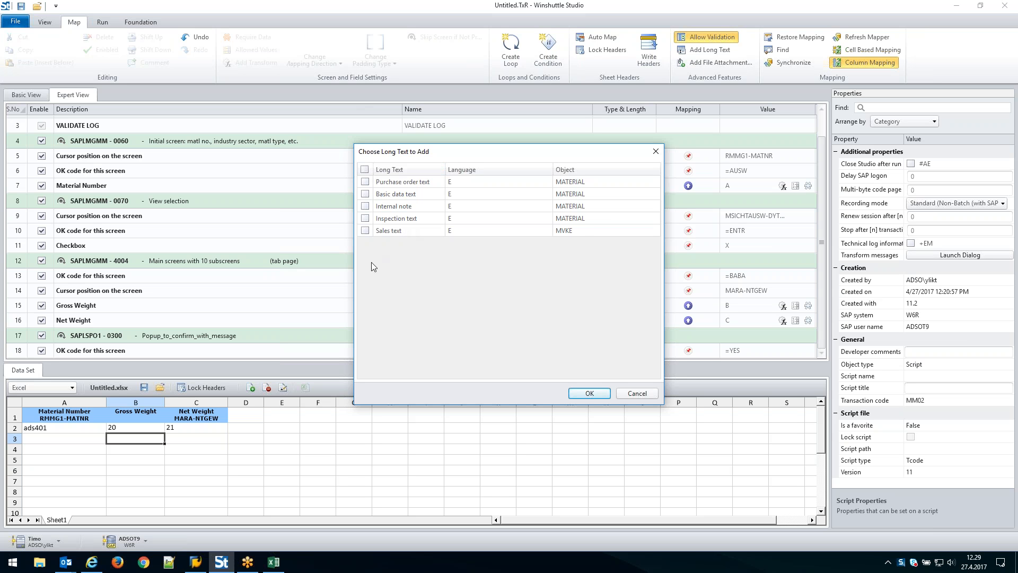
pyautogui.click(365, 231)
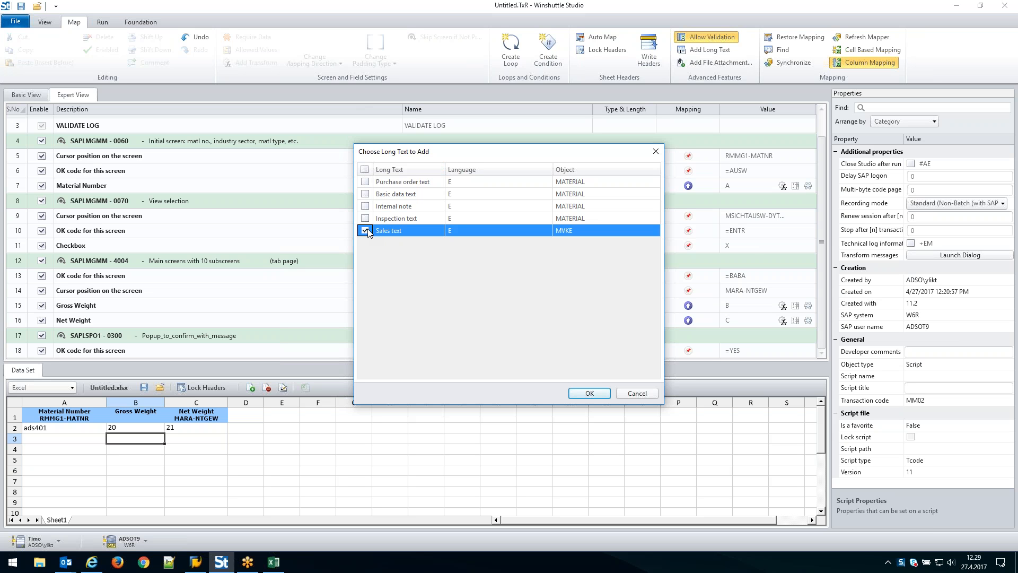
pyautogui.click(364, 193)
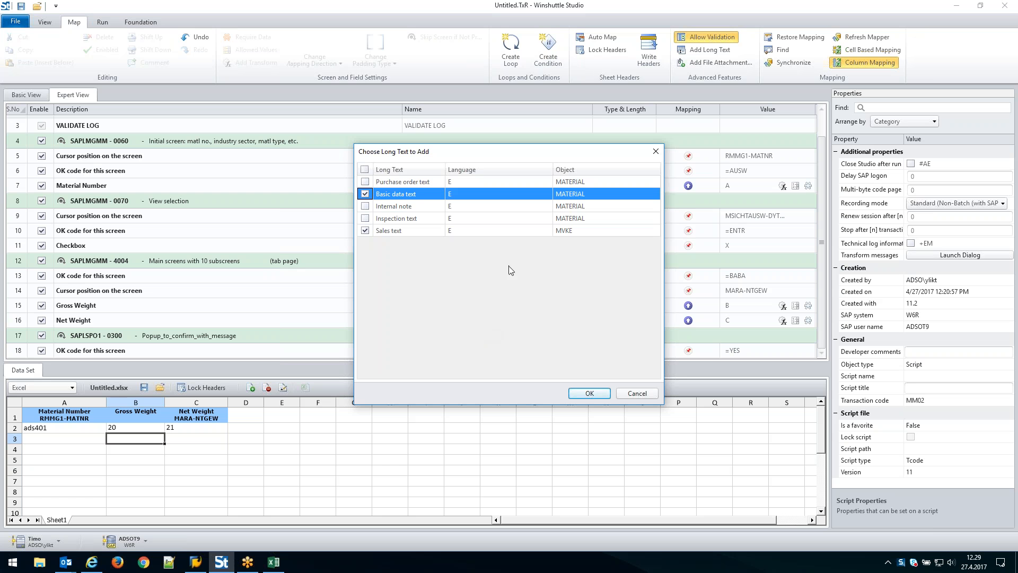
pyautogui.click(588, 393)
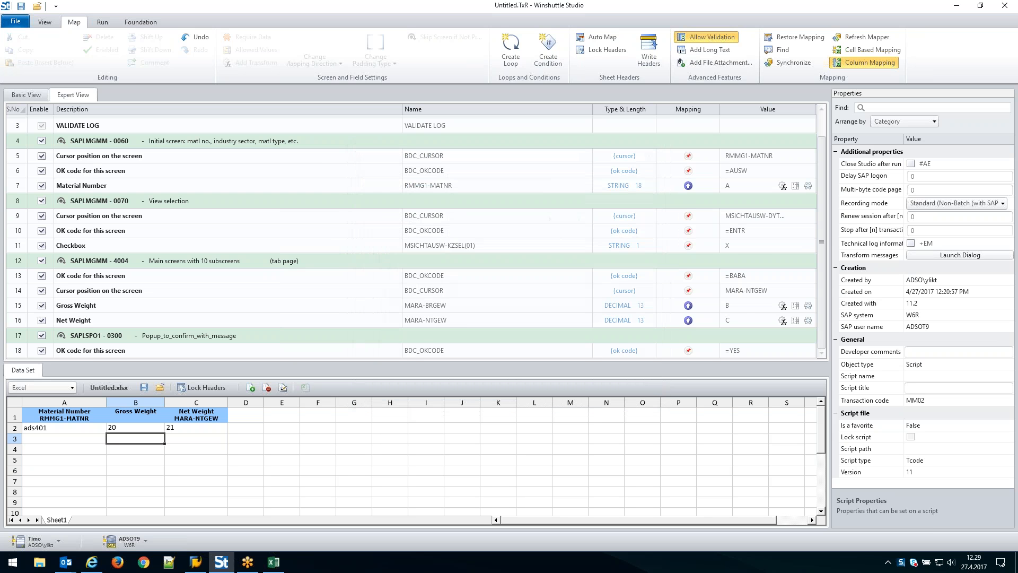
pyautogui.scroll(-3, 397, 257)
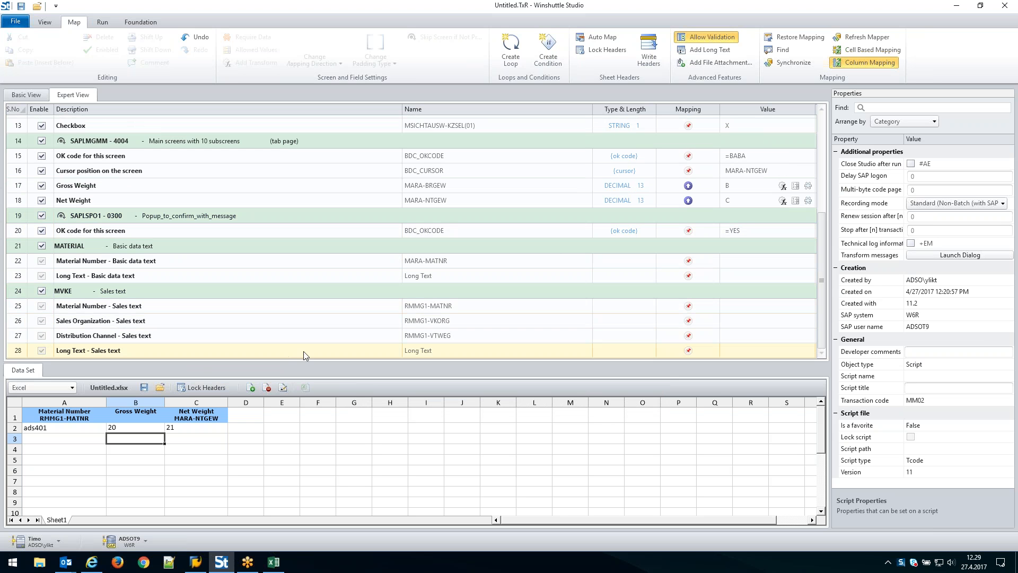
pyautogui.click(460, 353)
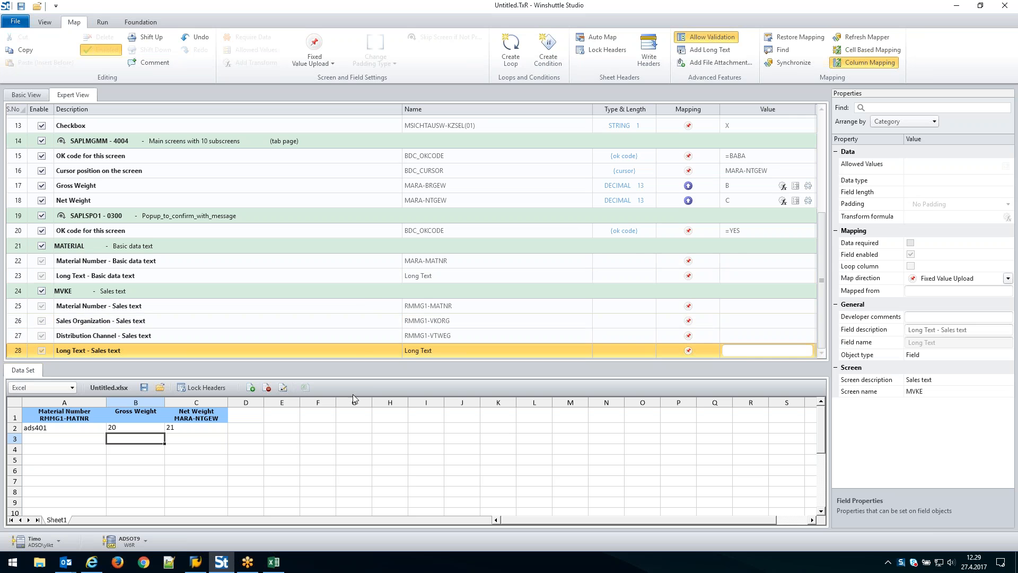
pyautogui.scroll(1, 391, 303)
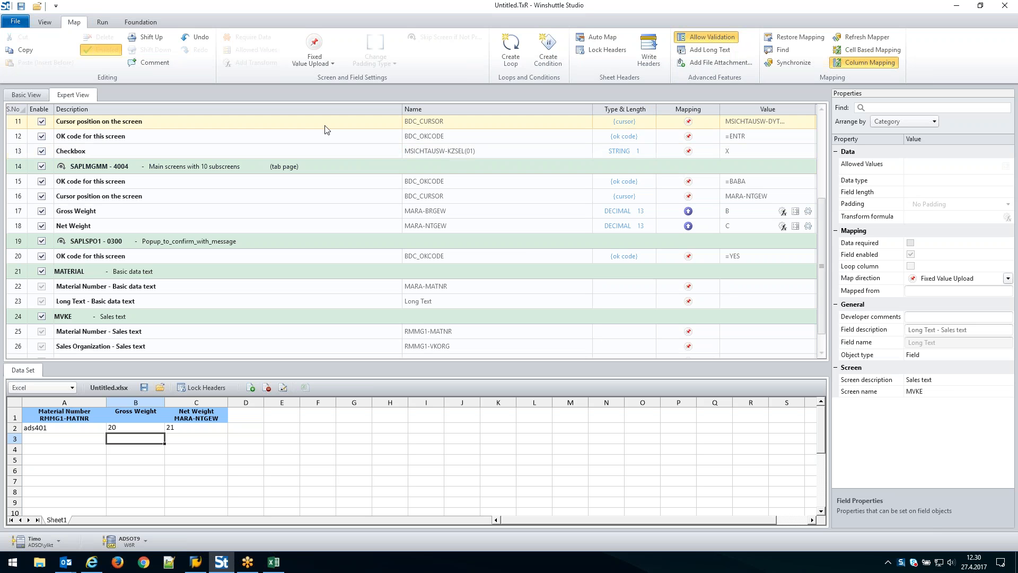
# Show the run settings and save both the script and data files with the proposed name MM02_20170427_123057
pyautogui.click(102, 22)
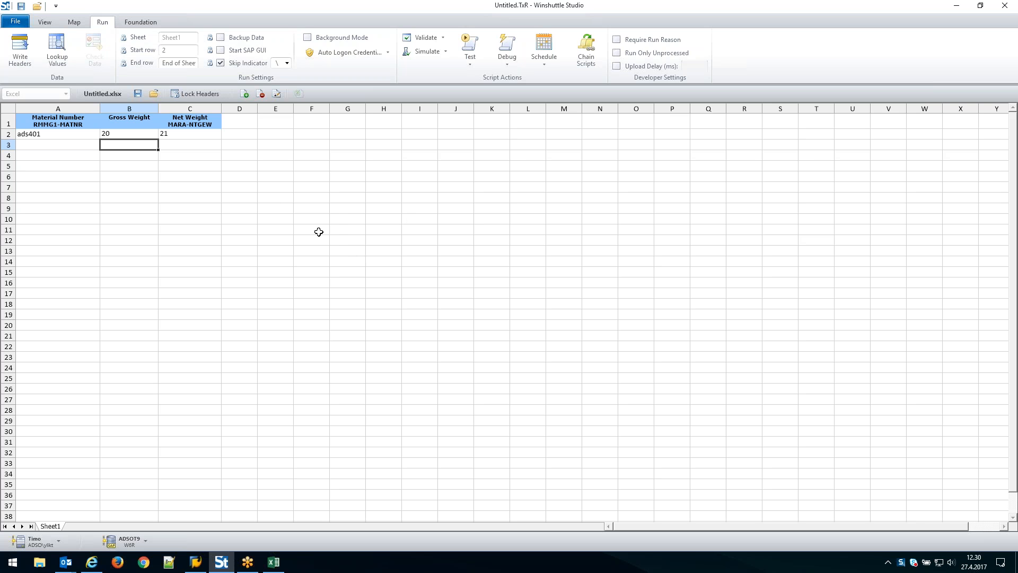
pyautogui.click(22, 6)
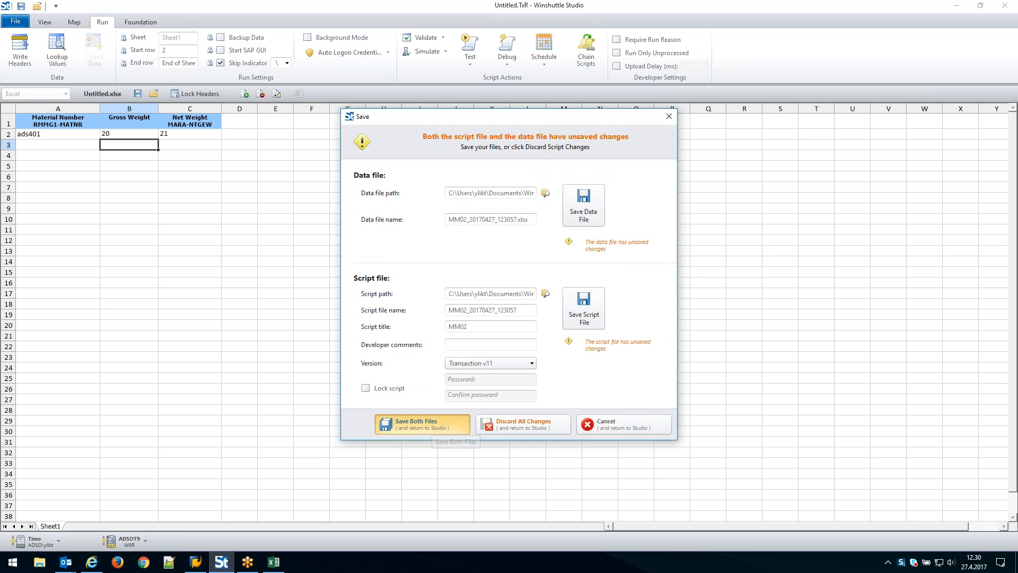
pyautogui.click(434, 424)
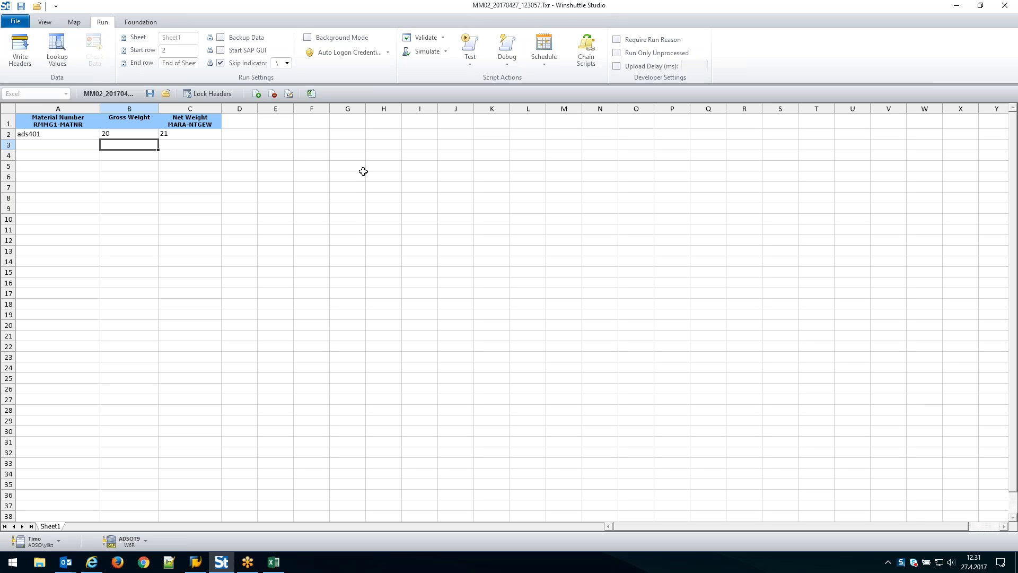
# Add the scripts VA02_LongTextTest.Txr and VA01_LT_Test.Txr to the script chain after the MM02 script
pyautogui.click(590, 49)
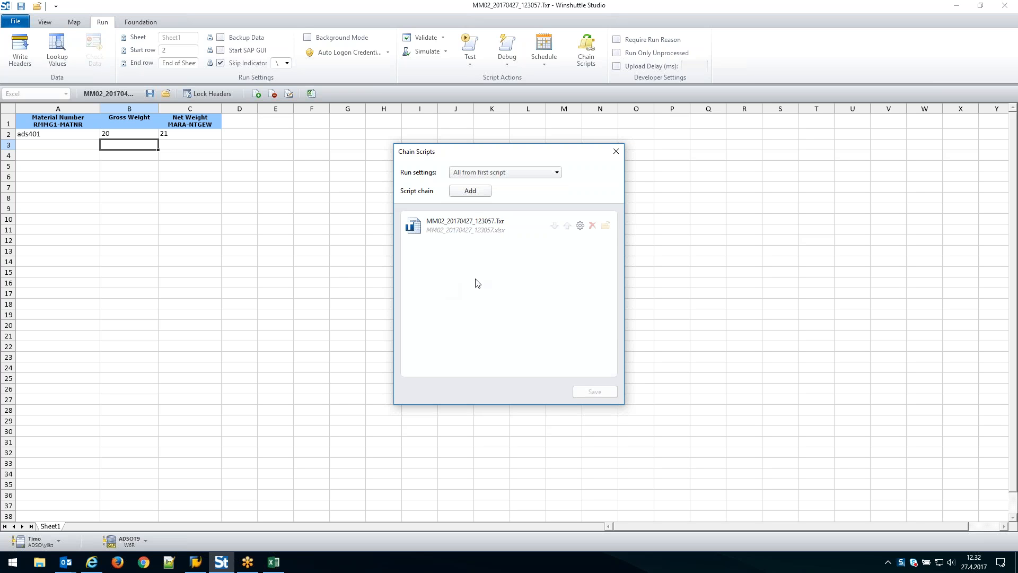
pyautogui.click(473, 193)
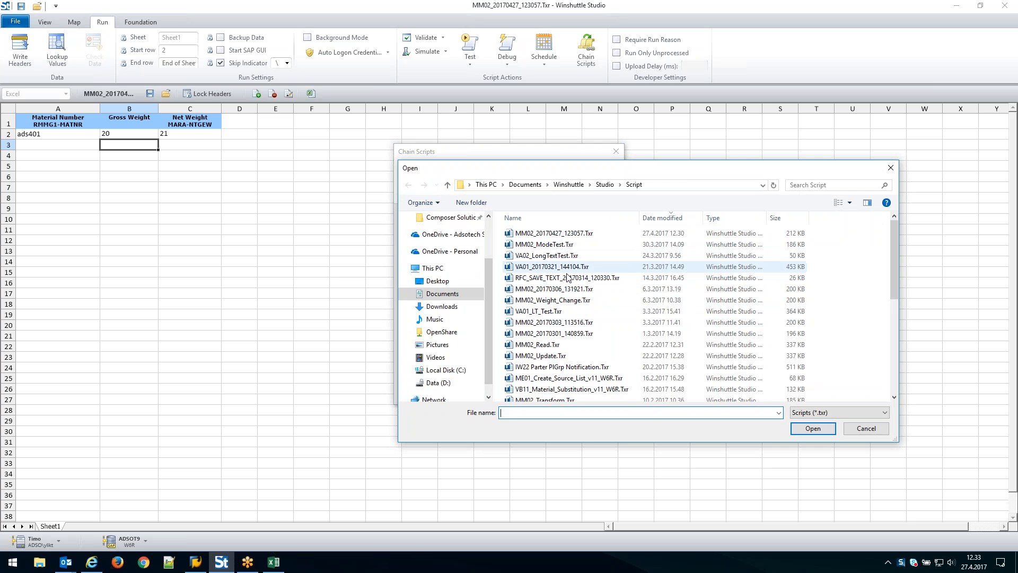
pyautogui.click(546, 256)
pyautogui.click(808, 428)
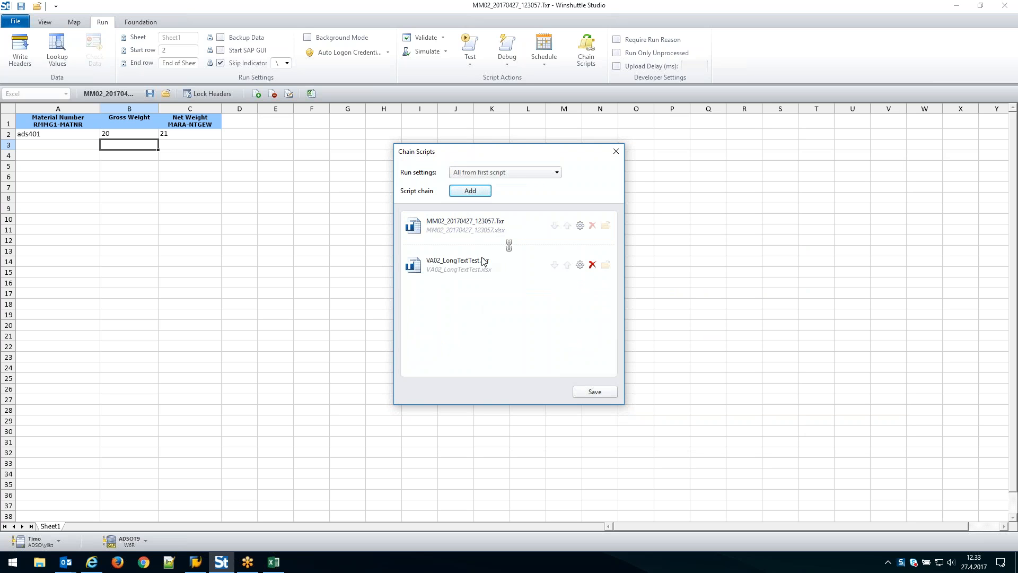
pyautogui.click(469, 192)
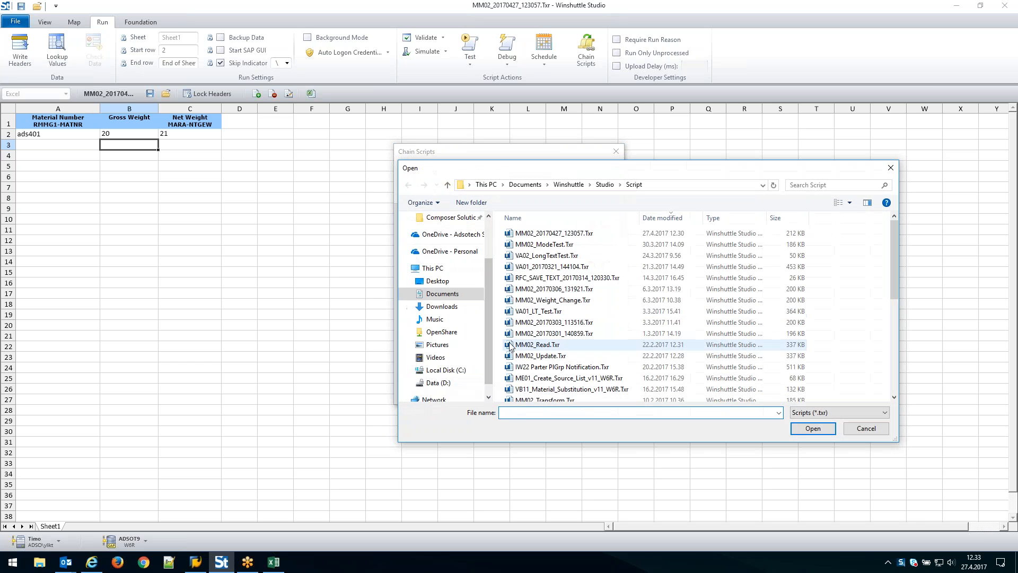
pyautogui.click(532, 313)
pyautogui.click(813, 428)
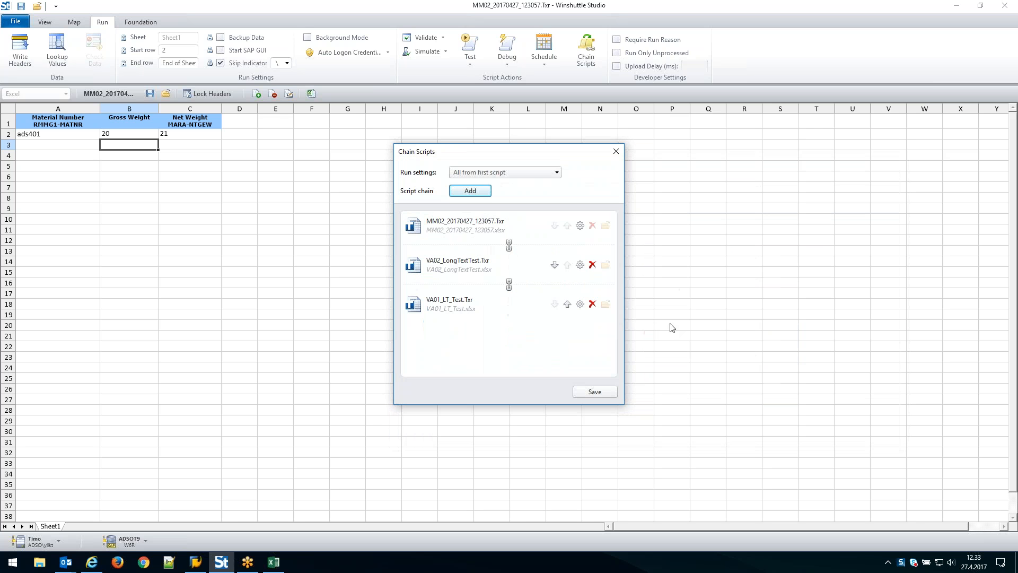
# Move VA01_LT_Test.Txr ahead of VA02_LongTextTest.Txr in the chain and restore the original order
pyautogui.click(446, 309)
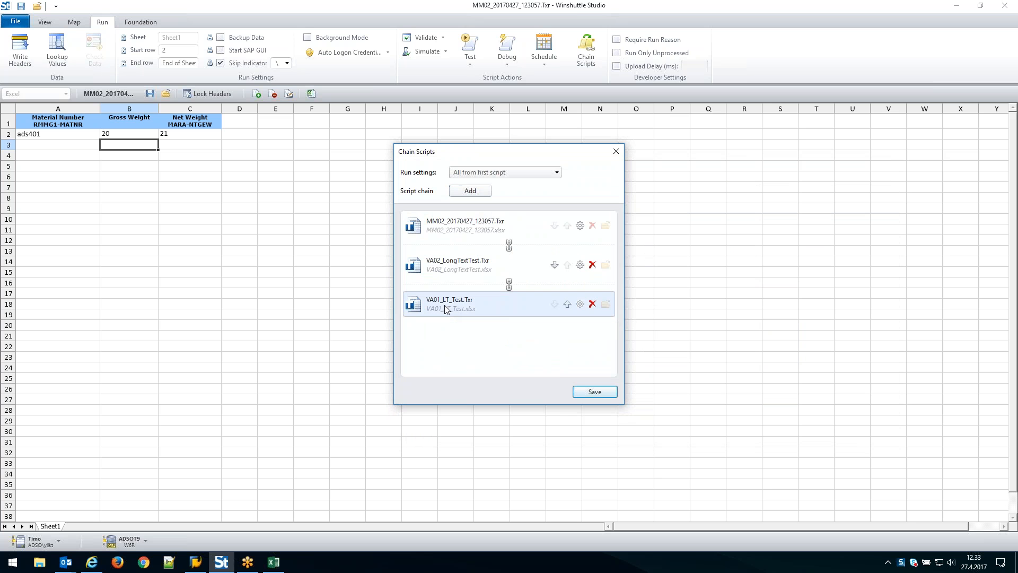
pyautogui.click(567, 304)
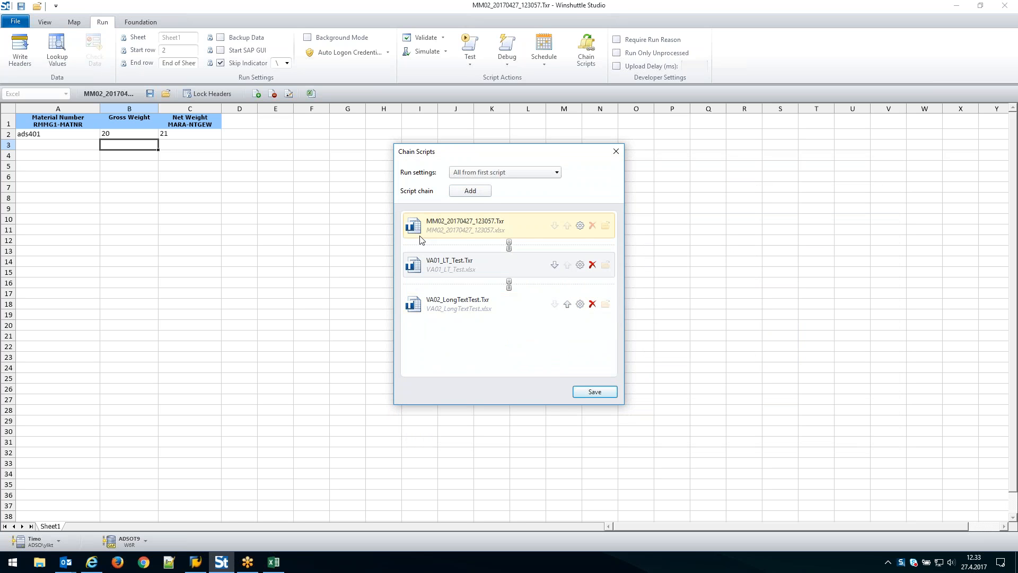
pyautogui.click(444, 303)
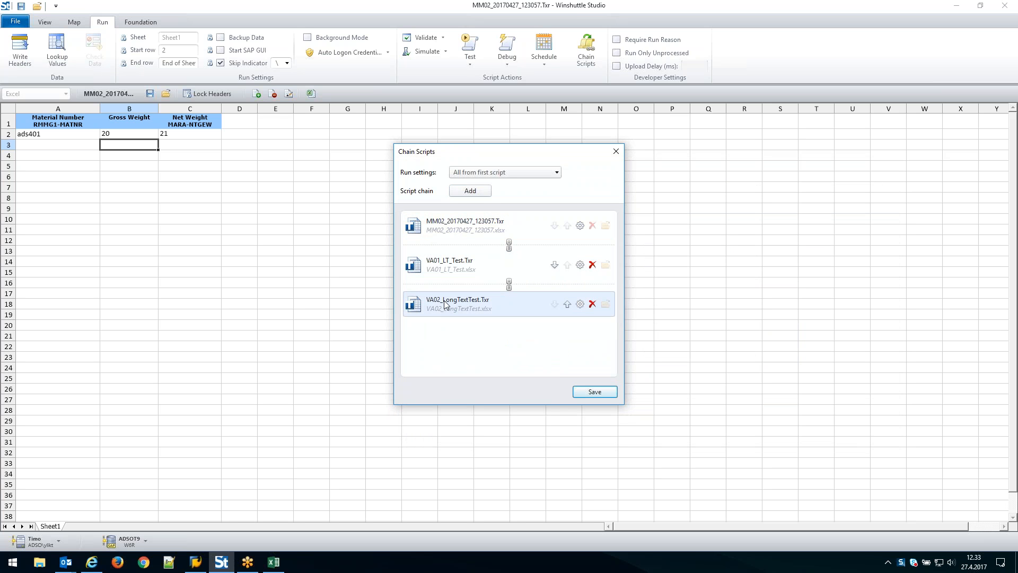
pyautogui.click(567, 304)
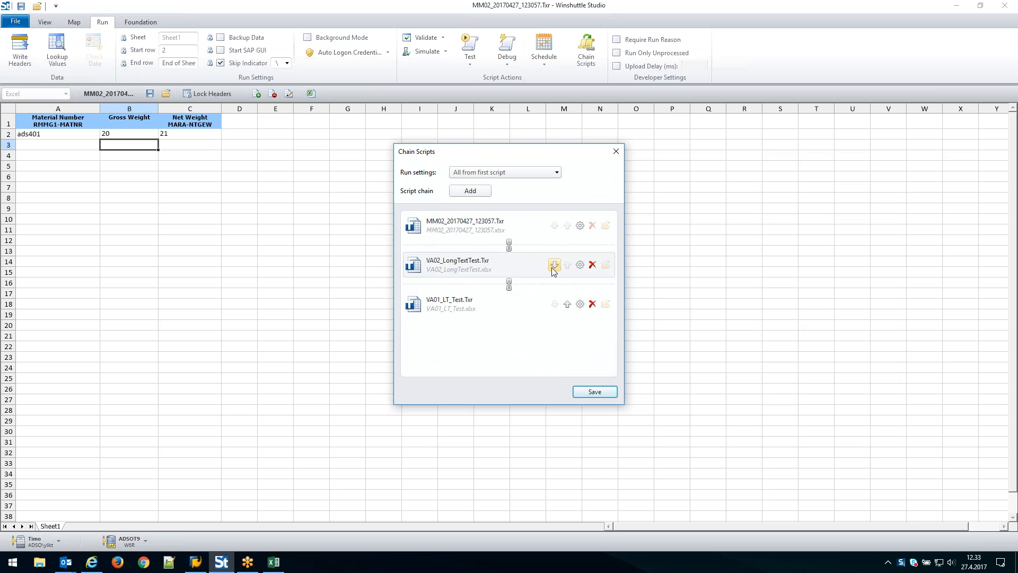
# Review the MM02 script's chain run settings, remove both added scripts from the chain, and close the chain setup without saving
pyautogui.click(580, 225)
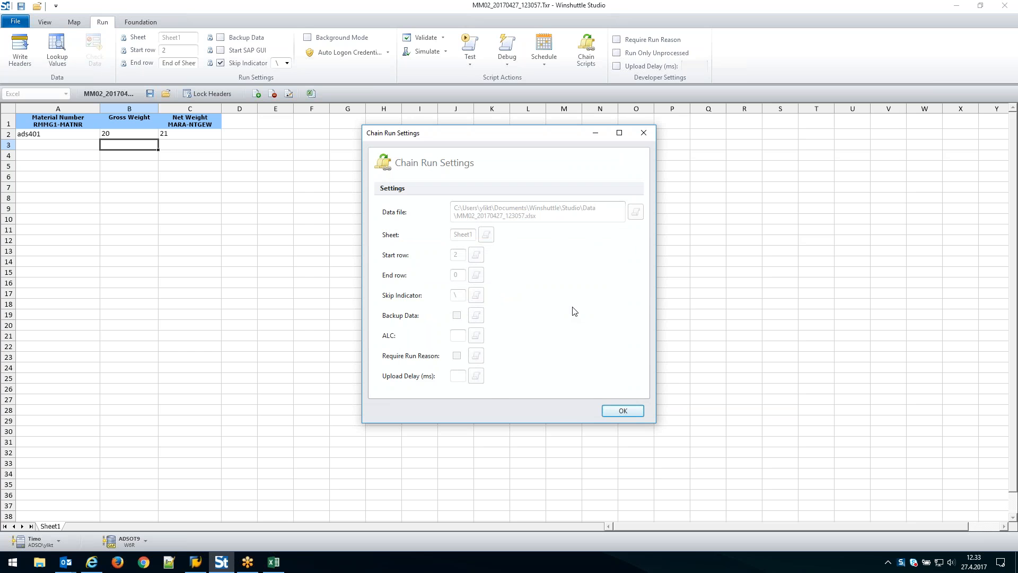
pyautogui.click(626, 413)
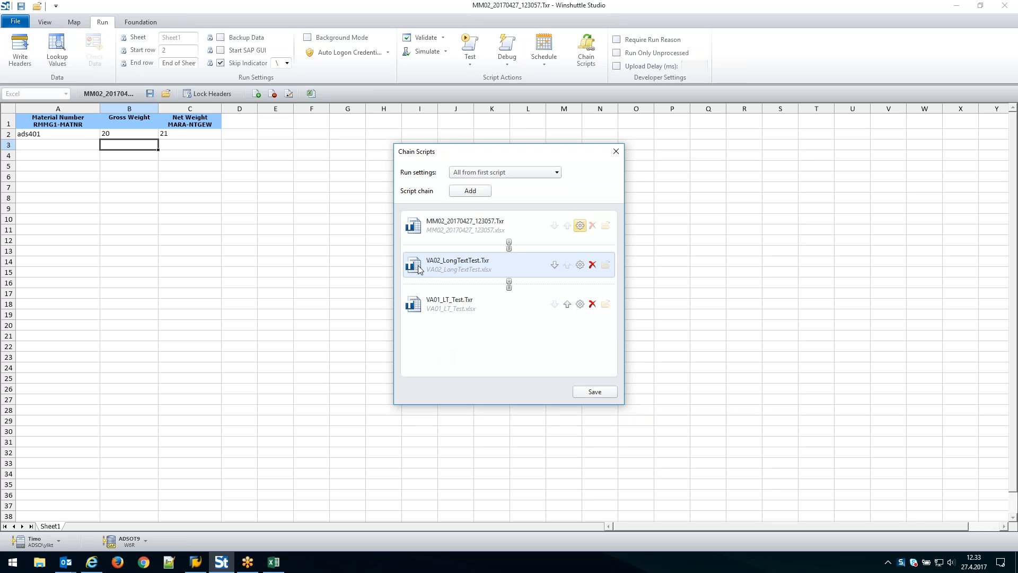
pyautogui.click(592, 304)
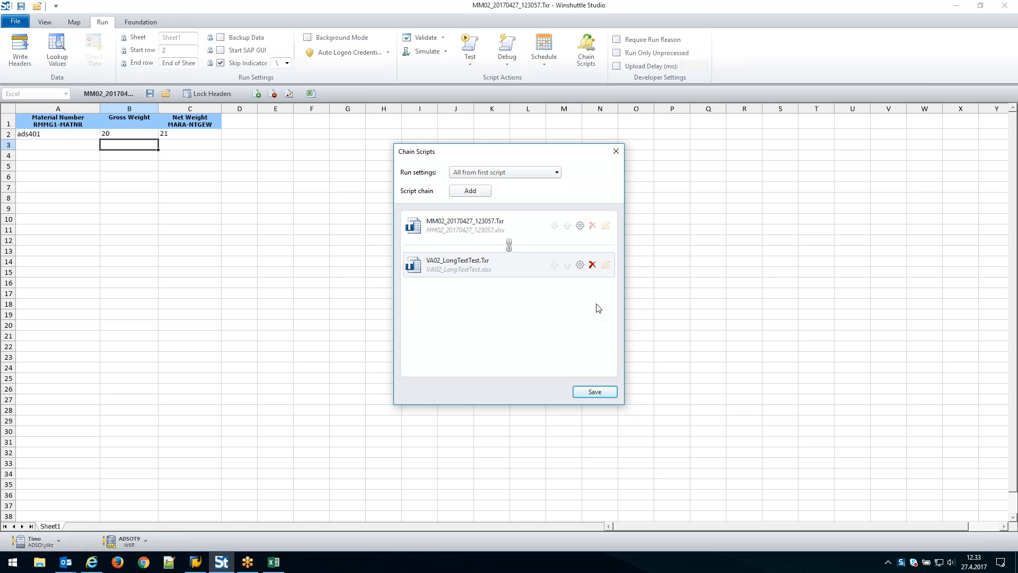
pyautogui.click(593, 264)
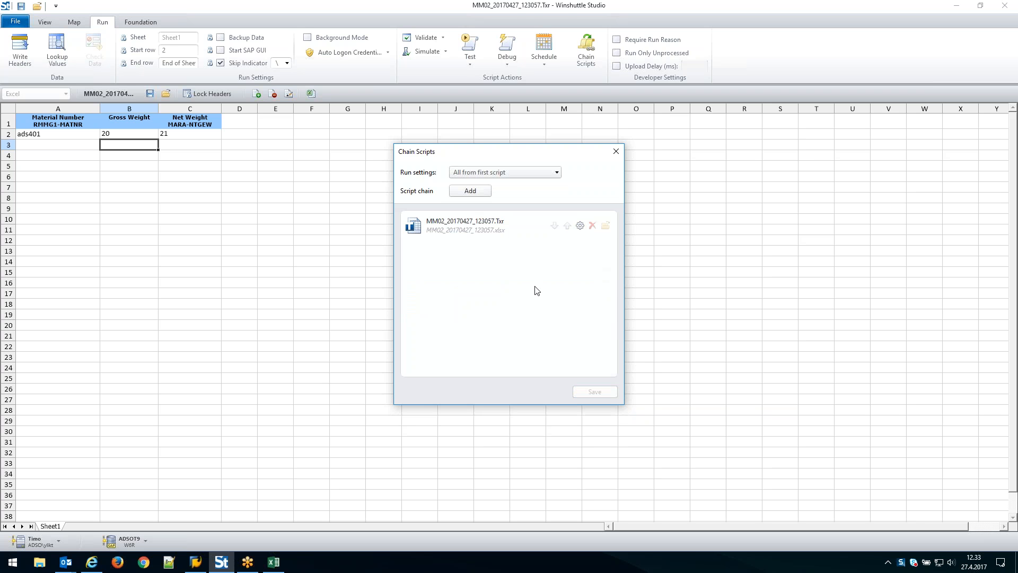
pyautogui.click(616, 152)
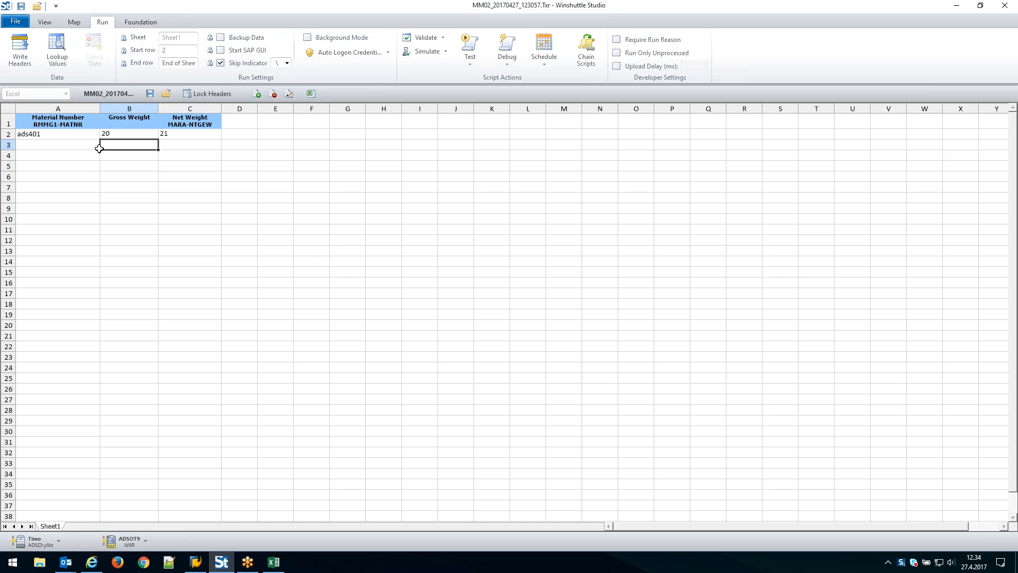
# Fill material numbers ads401 to ads406 down rows 2 to 7 and copy gross weight 20 and net weight 21 alongside
pyautogui.click(77, 132)
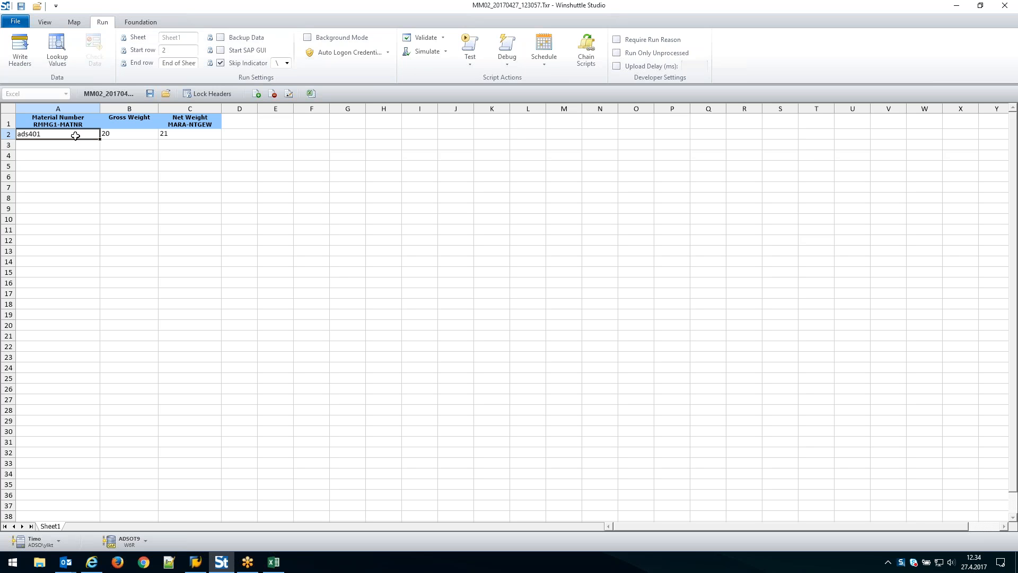
pyautogui.moveTo(99, 139); pyautogui.dragTo(98, 194)
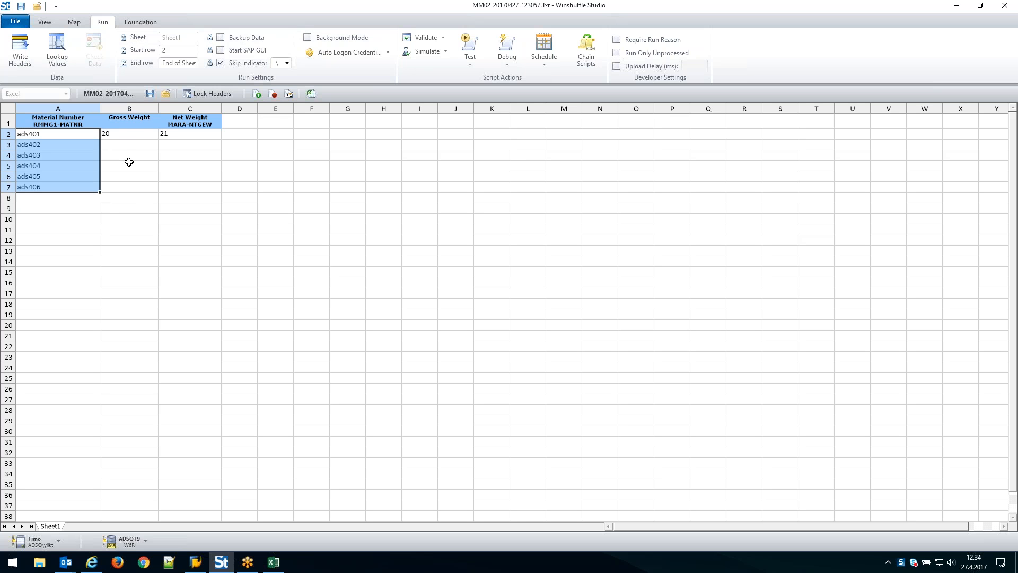
pyautogui.moveTo(126, 136); pyautogui.dragTo(222, 193)
pyautogui.click(262, 189)
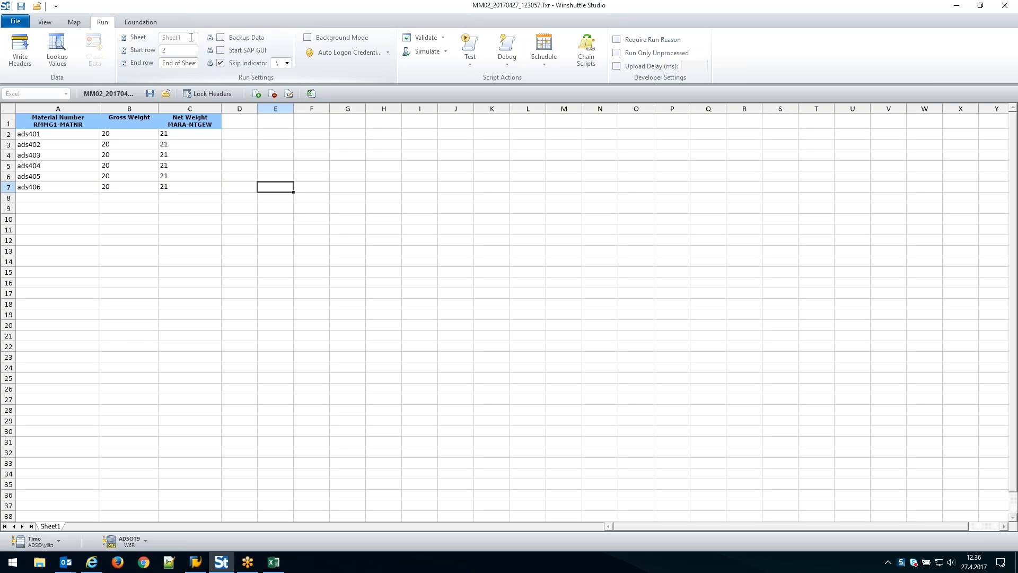
# Lock the sheet and start row settings, set and lock end row 10, and enable and lock Backup Data
pyautogui.click(124, 40)
pyautogui.click(123, 51)
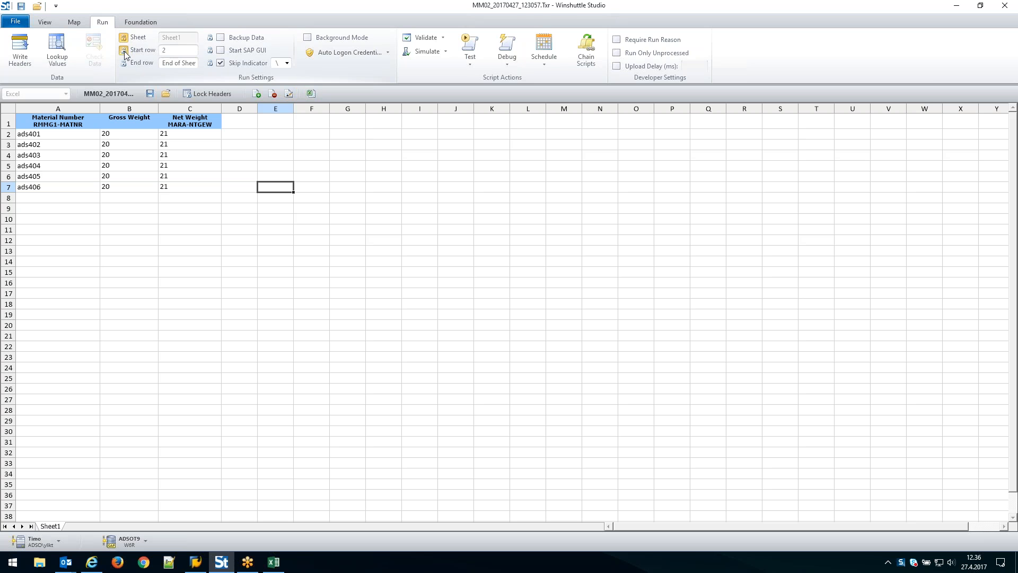
pyautogui.click(178, 62)
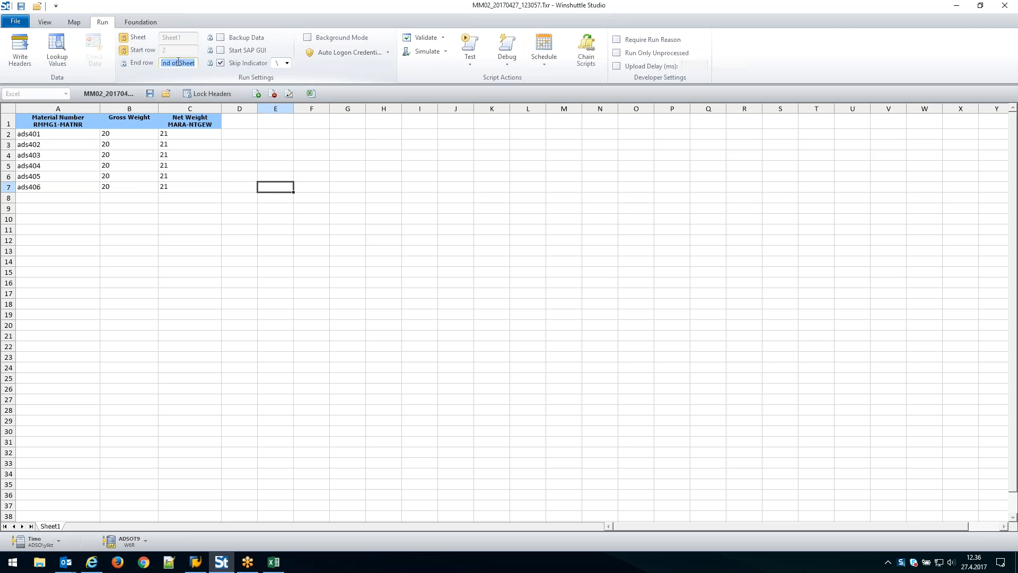
pyautogui.write('10')
pyautogui.click(222, 39)
pyautogui.click(210, 38)
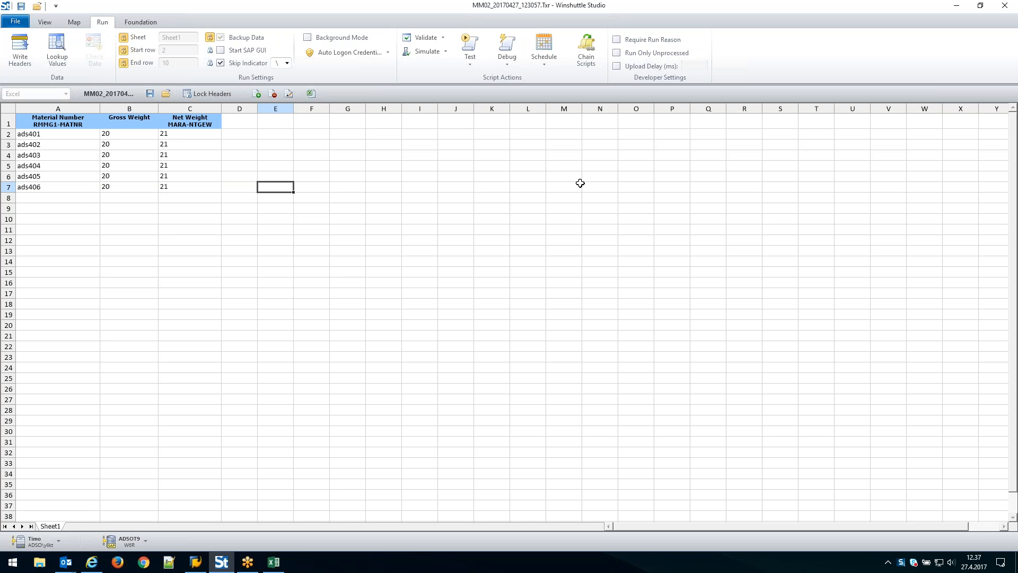
# Switch to the FB50 workbook in Excel and review the Winshuttle Run add-in's script list and script properties
pyautogui.click(274, 564)
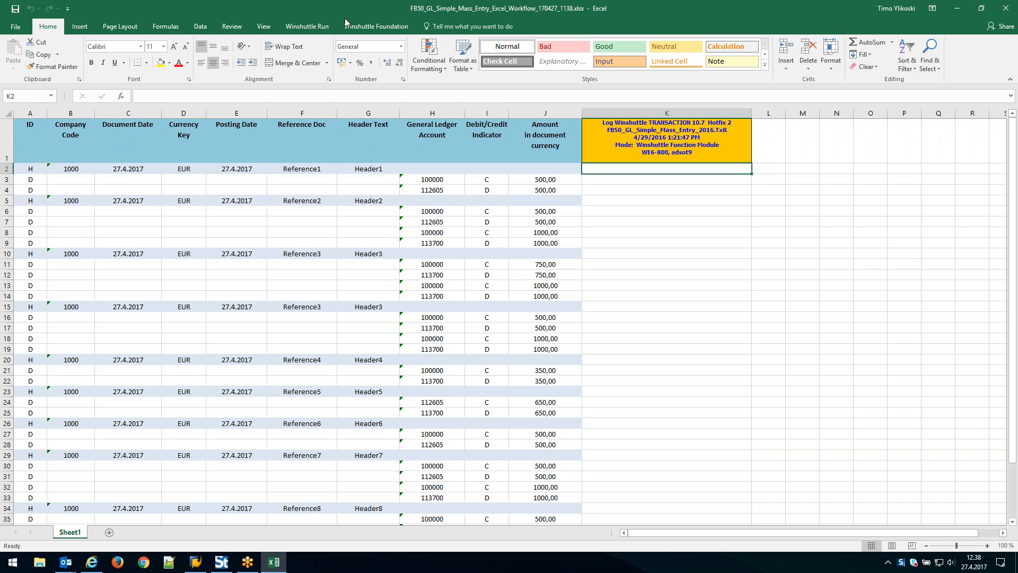
pyautogui.click(301, 28)
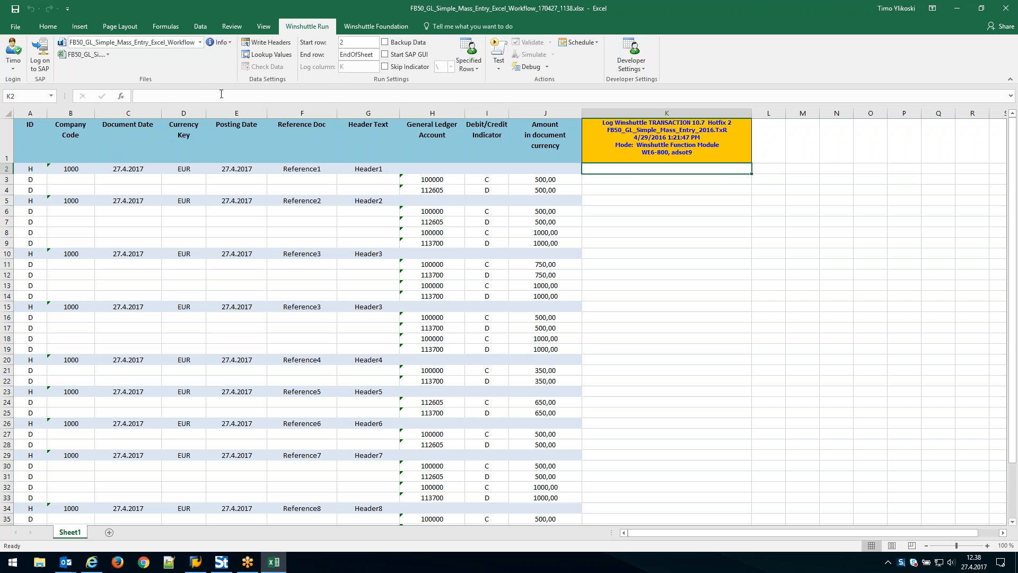
pyautogui.click(200, 43)
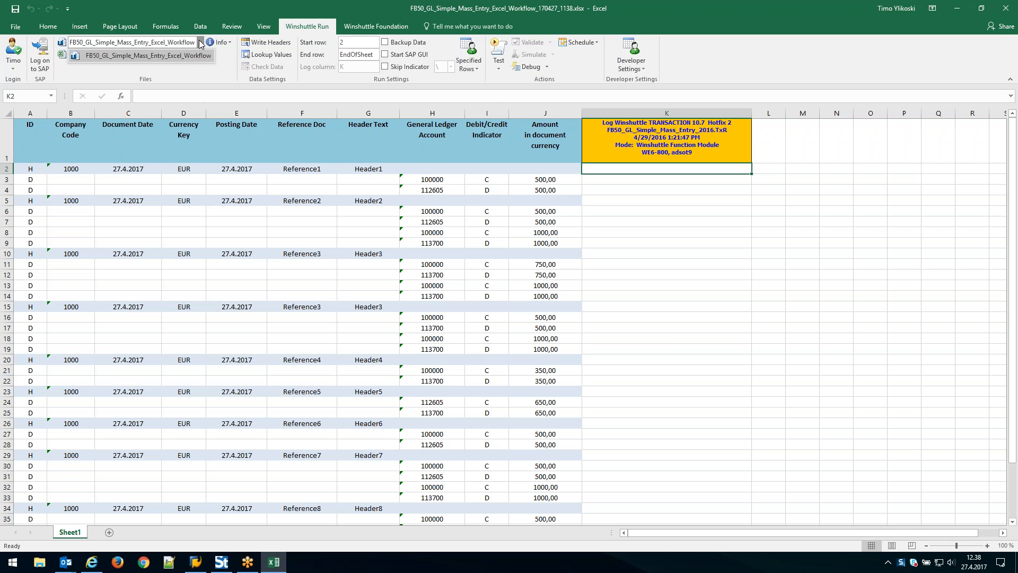
pyautogui.click(200, 41)
pyautogui.click(225, 42)
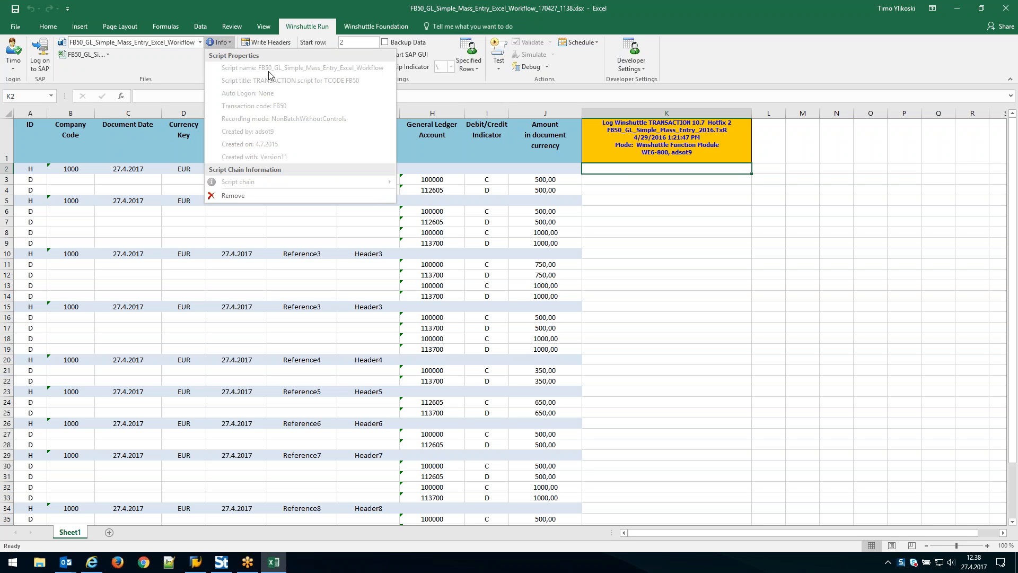
pyautogui.click(231, 46)
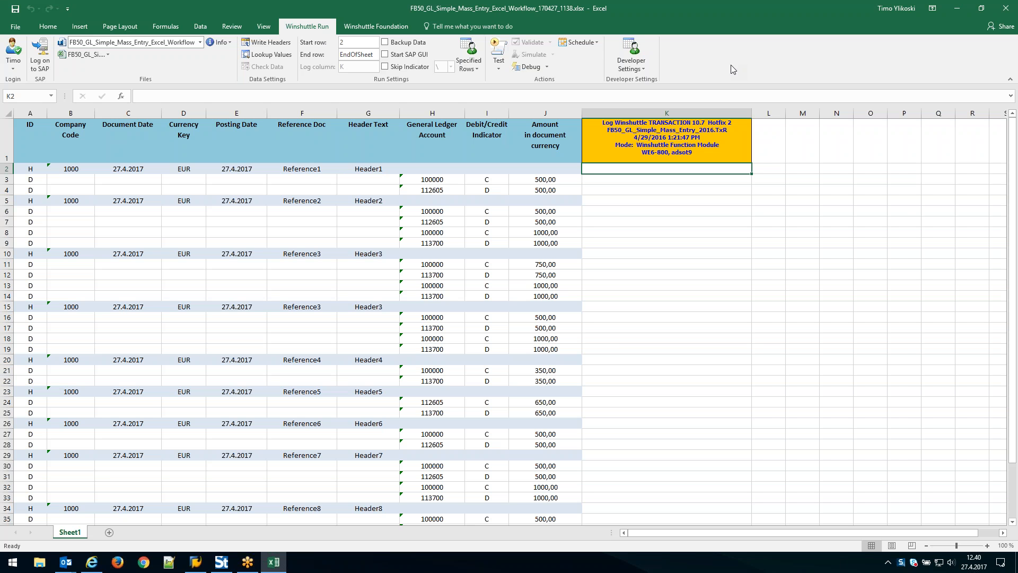
# Switch back to Winshuttle Studio and review the script's mapped rows in Expert View and Basic View
pyautogui.click(230, 570)
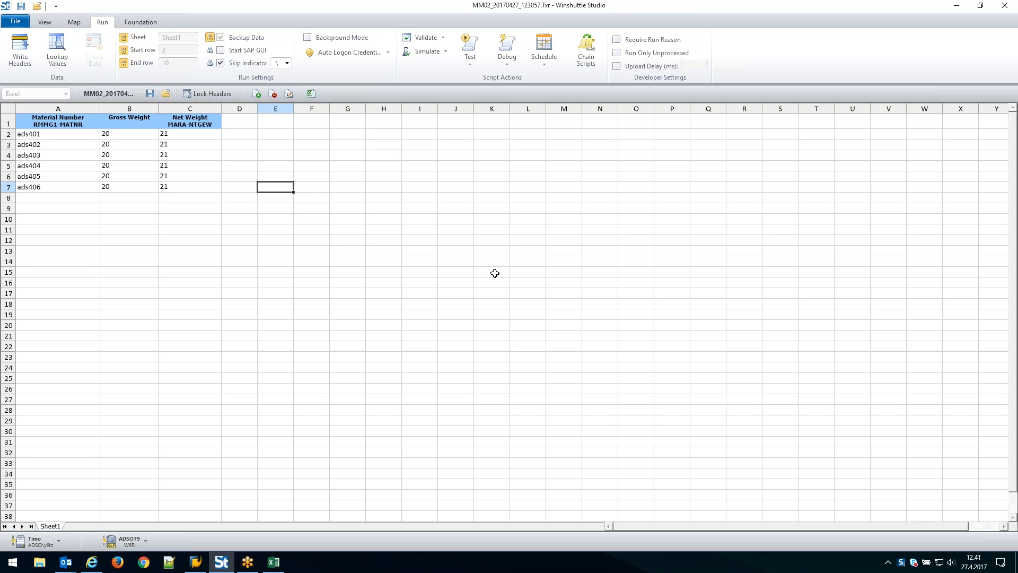
pyautogui.click(74, 24)
pyautogui.scroll(-1, 280, 231)
pyautogui.scroll(3, 300, 237)
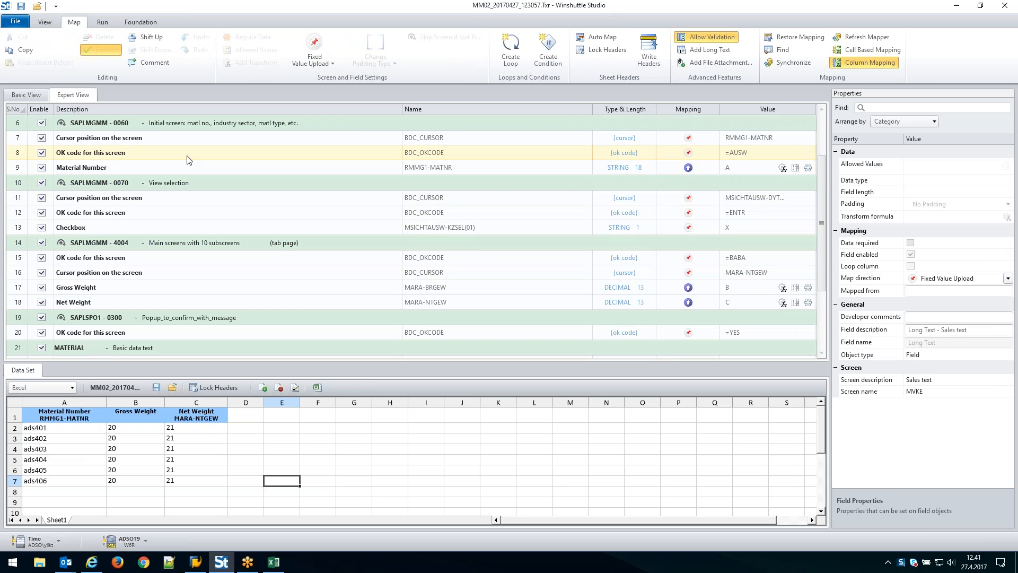
pyautogui.click(27, 94)
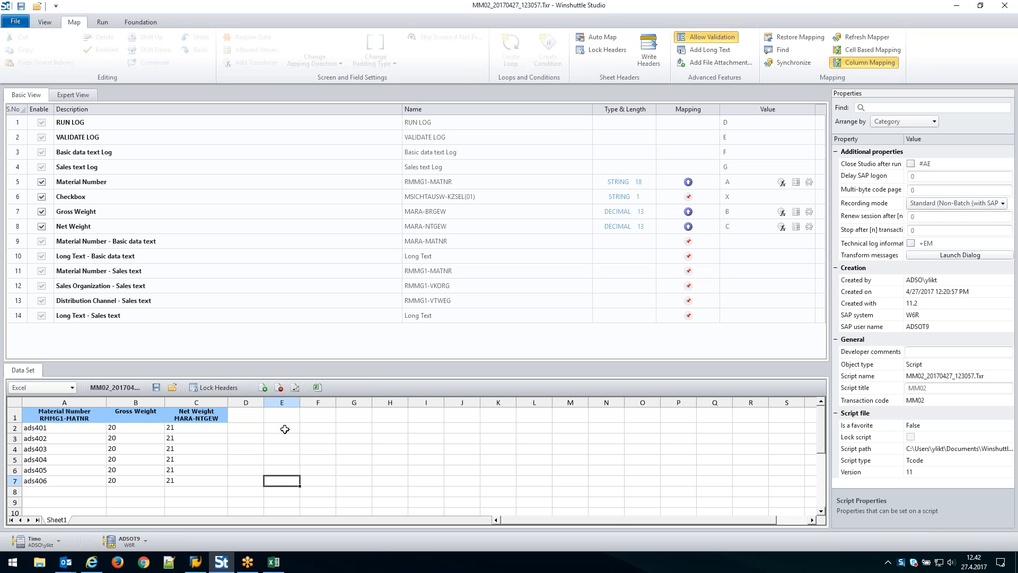
# Review the long texts available for the script without adding any, and look at the recent scripts before returning to the mapper
pyautogui.click(720, 51)
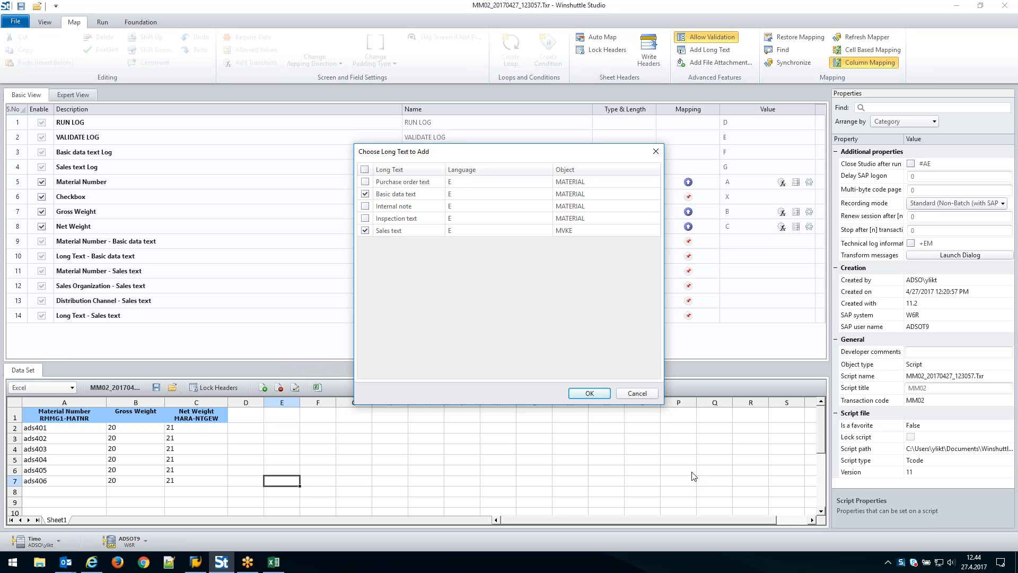
pyautogui.click(633, 397)
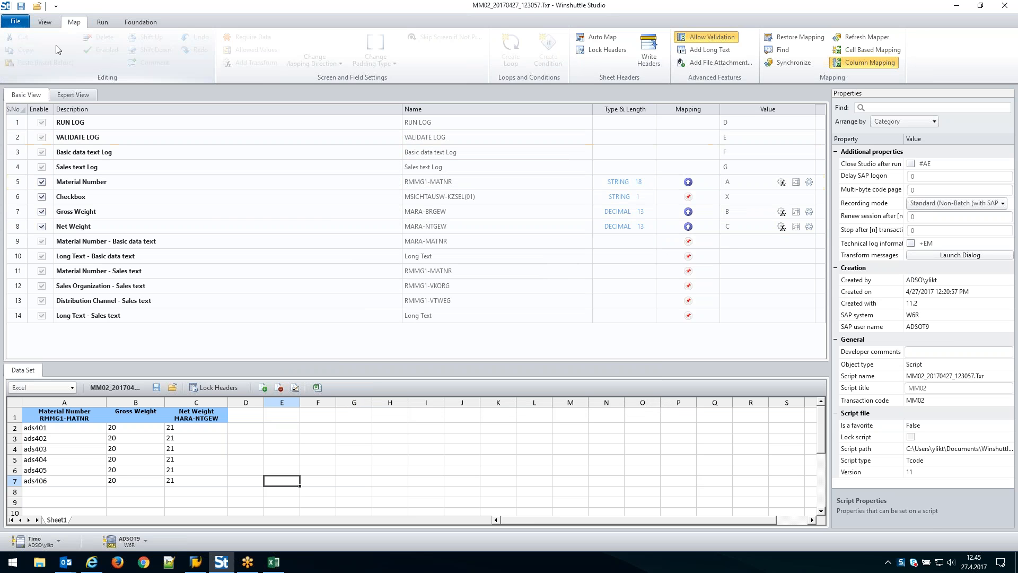
pyautogui.click(15, 23)
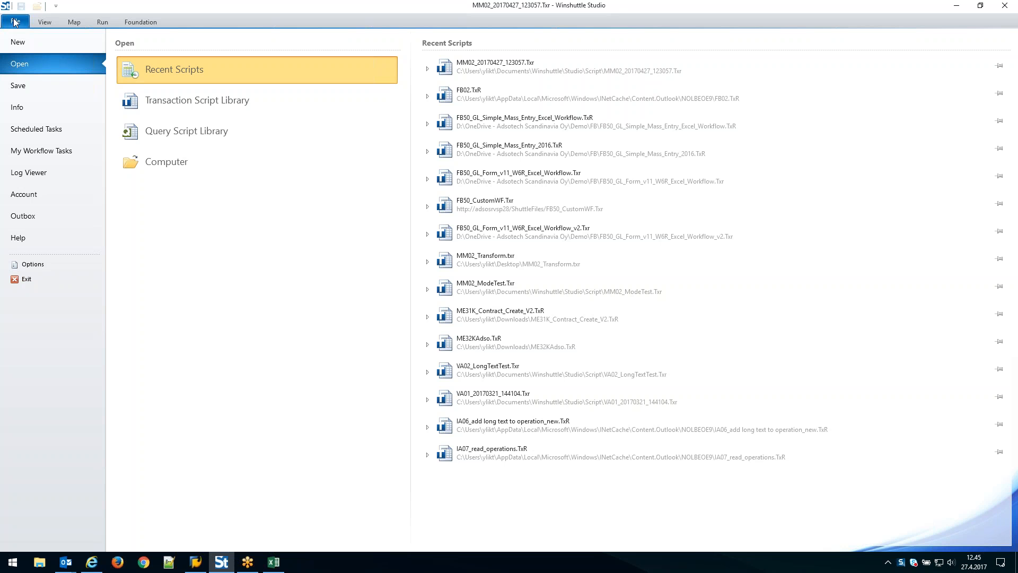
pyautogui.click(74, 22)
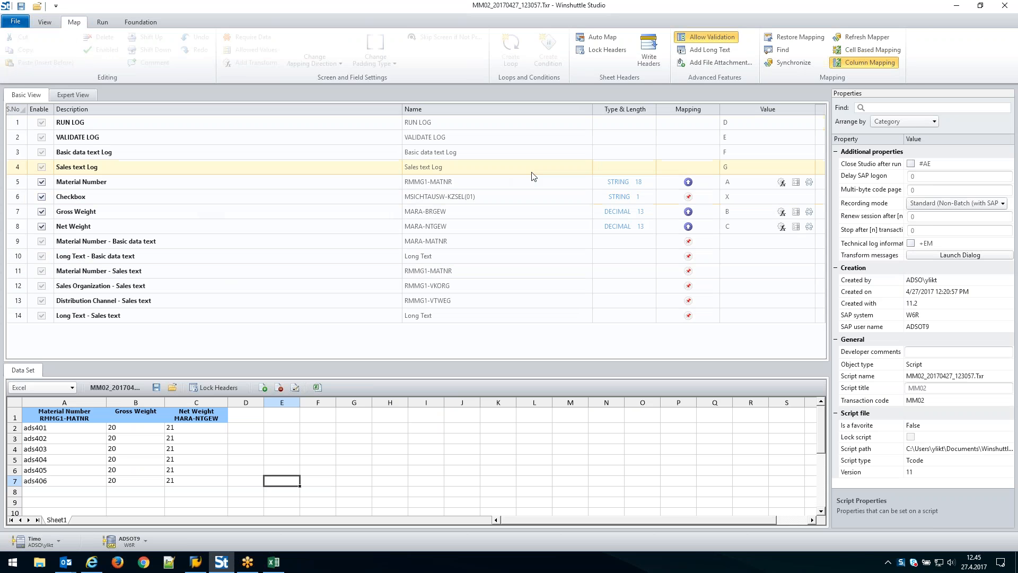